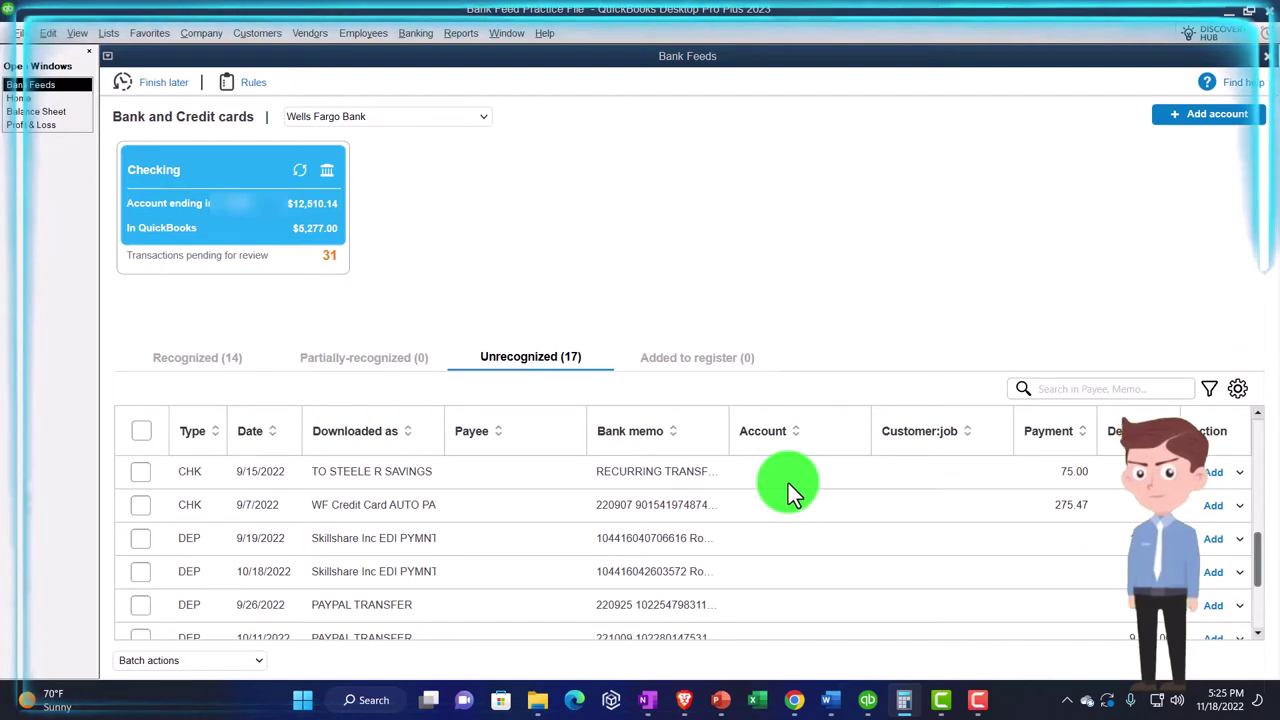
# - Start a new sales receipt from the home page for the customer Skillshare
pyautogui.click(24, 106)
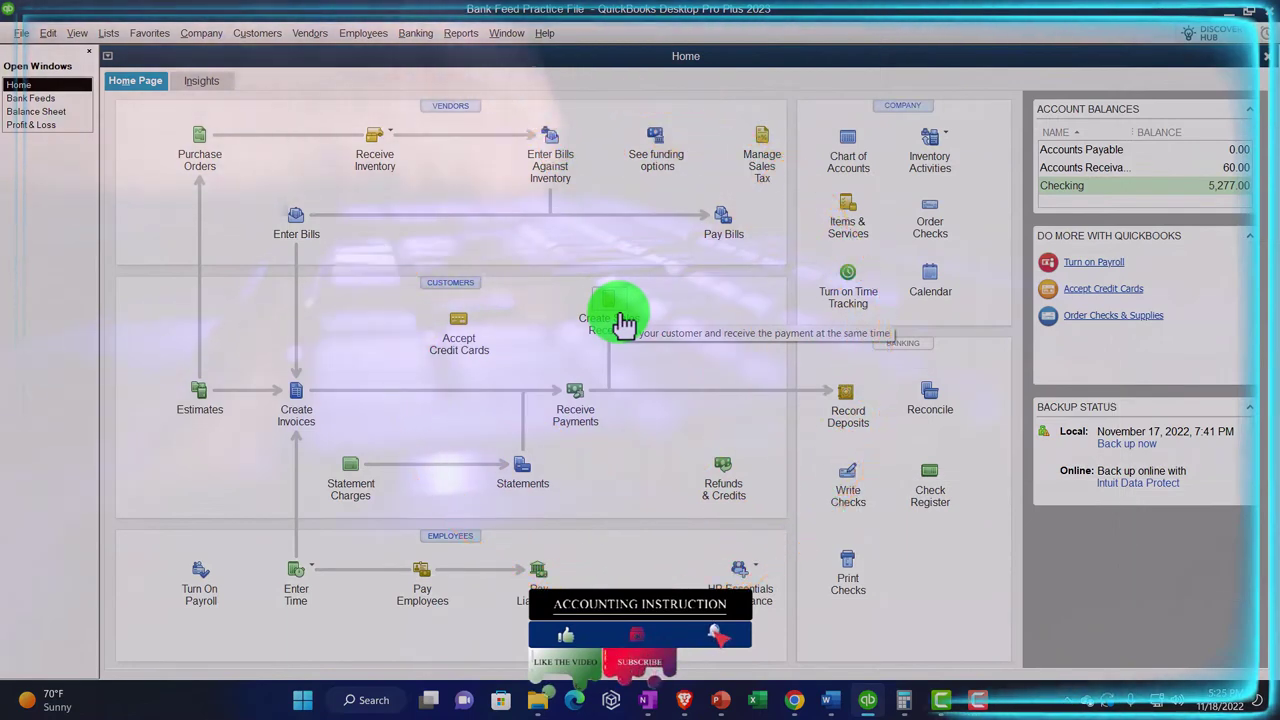
pyautogui.click(620, 318)
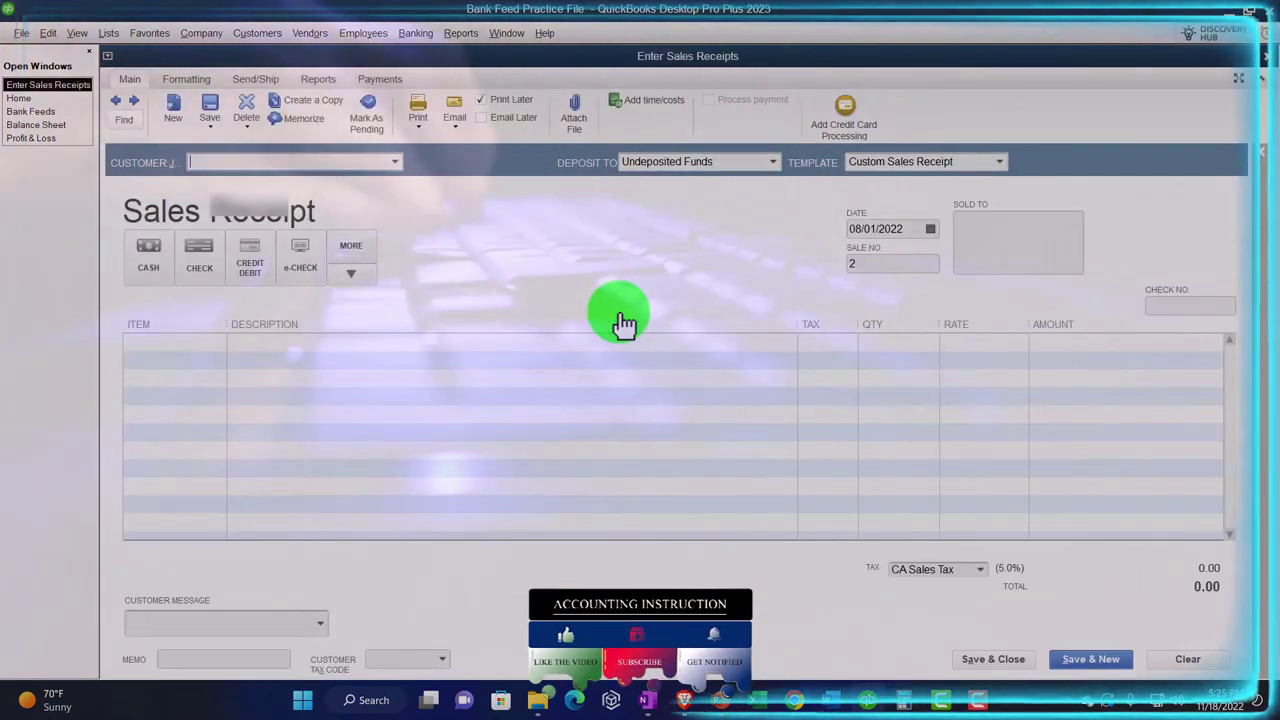
pyautogui.write('Skillshare')
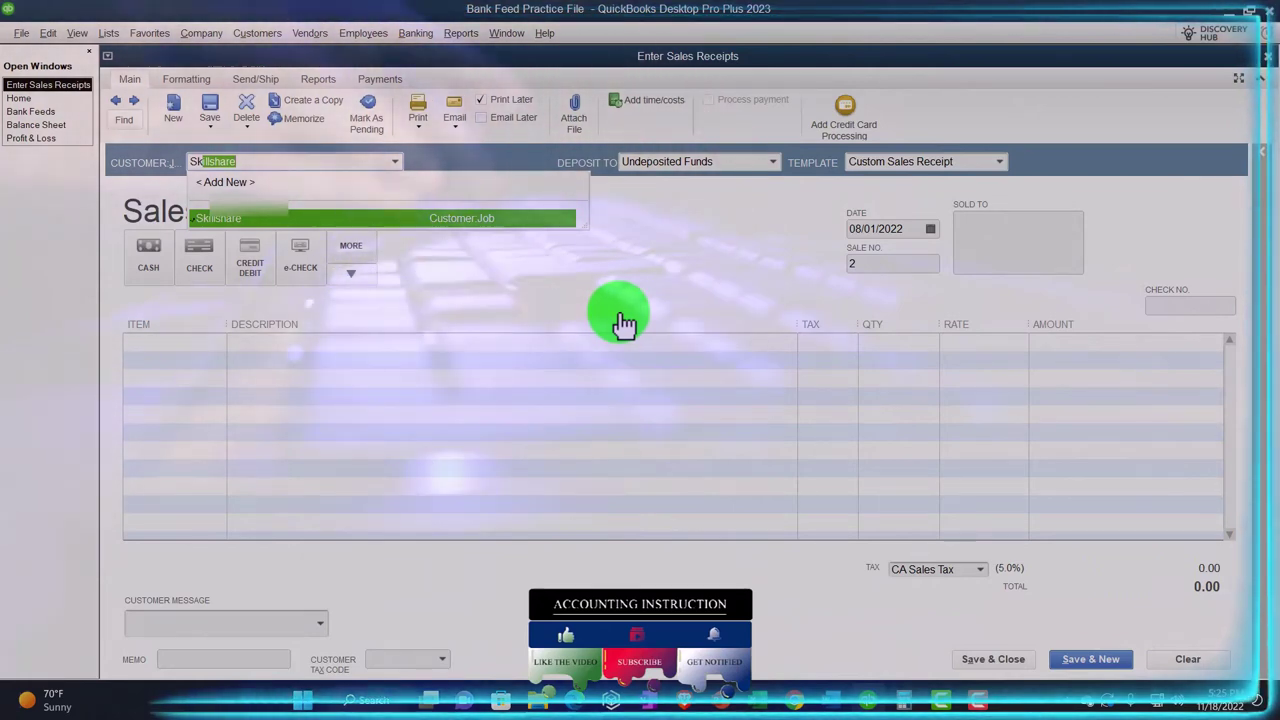
pyautogui.press('Tab')
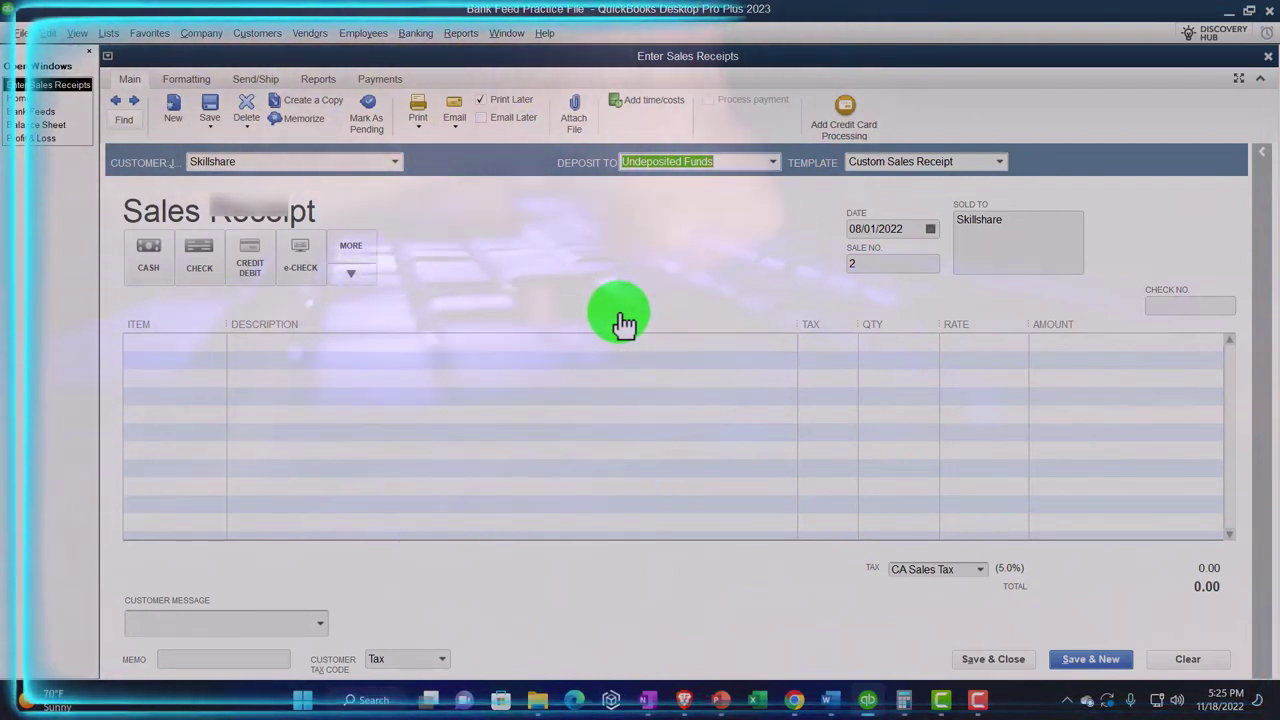
# - Review the receipt's deposit account choices and the company preferences for payments, including the Undeposited Funds default, without changing them
pyautogui.click(771, 163)
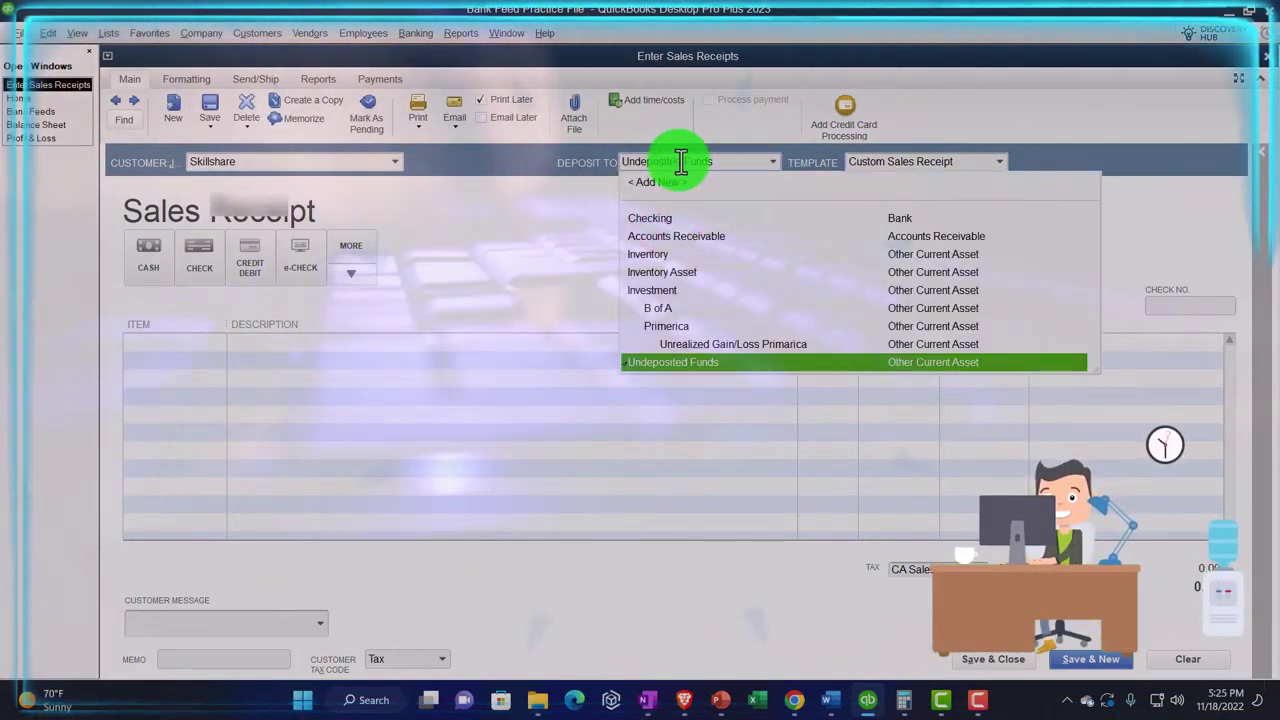
pyautogui.click(575, 207)
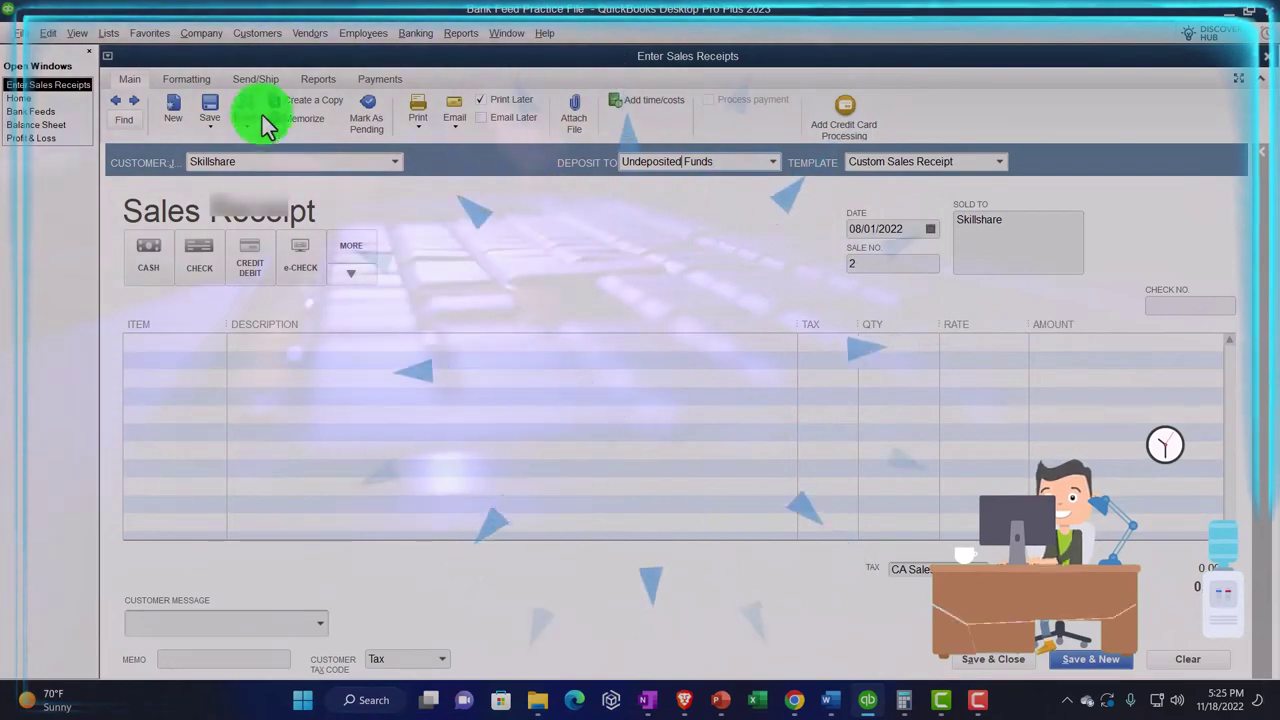
pyautogui.click(50, 33)
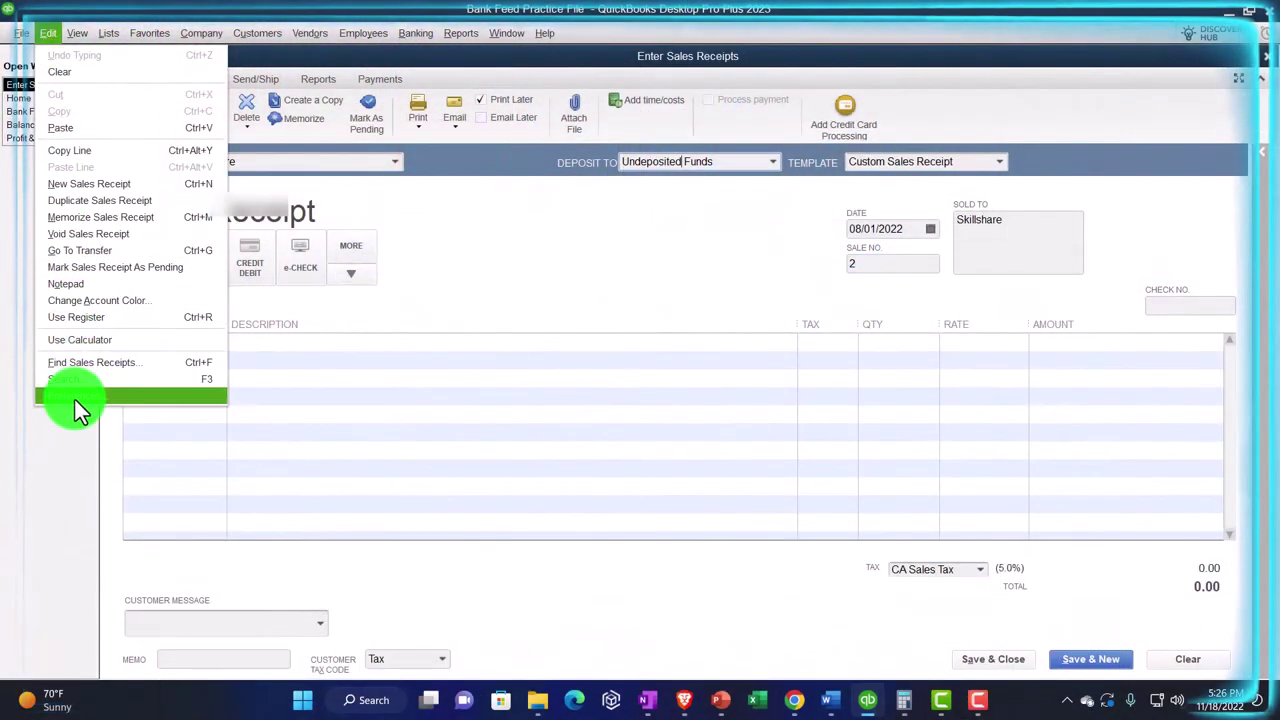
pyautogui.click(75, 396)
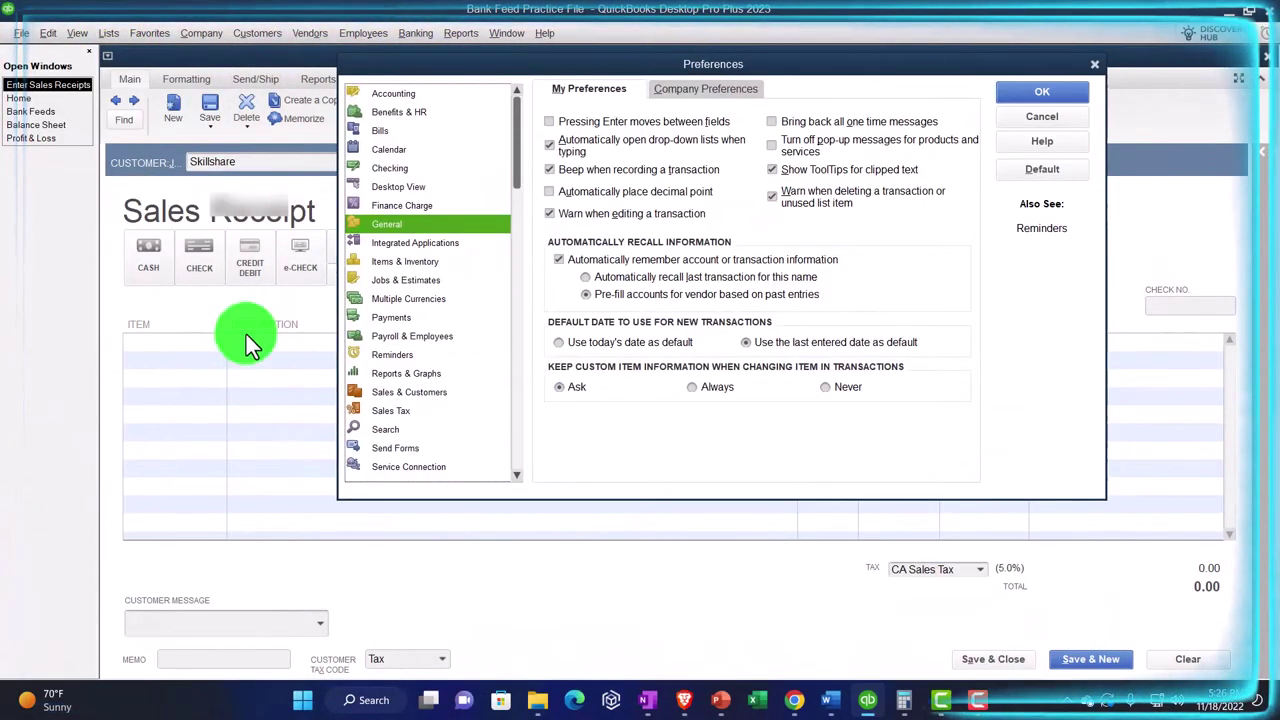
pyautogui.click(388, 318)
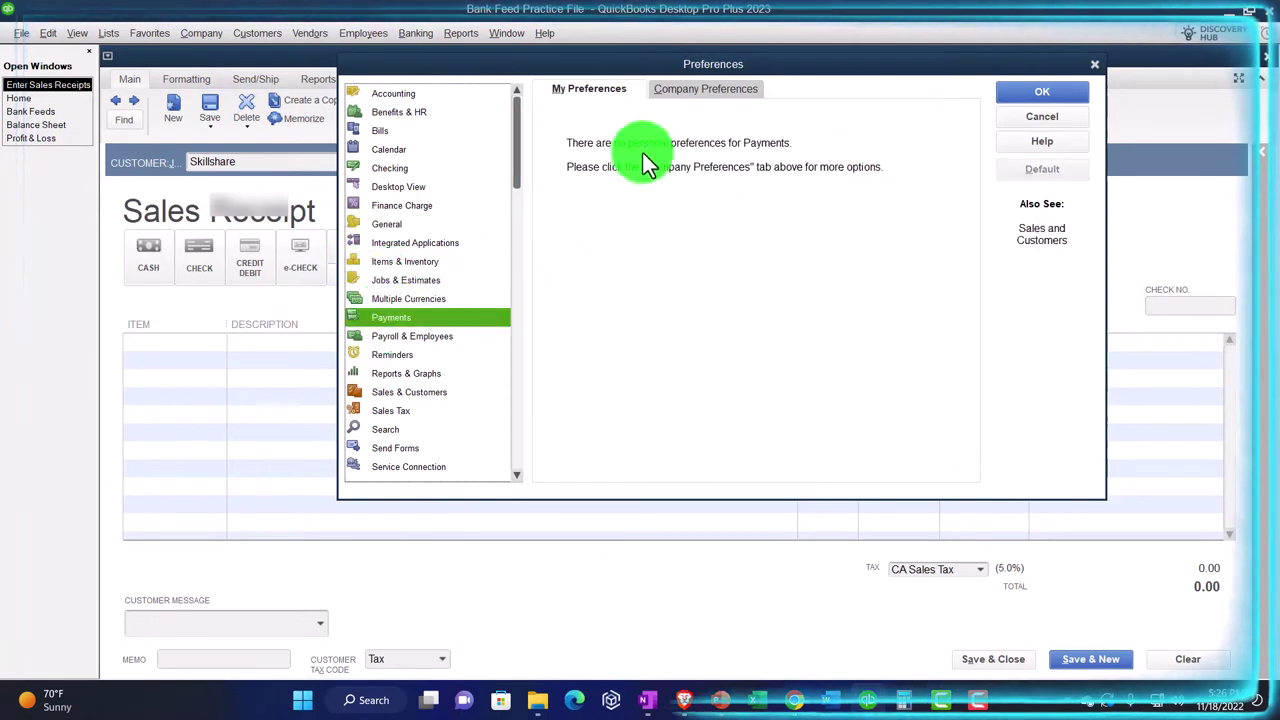
pyautogui.click(680, 90)
pyautogui.click(684, 148)
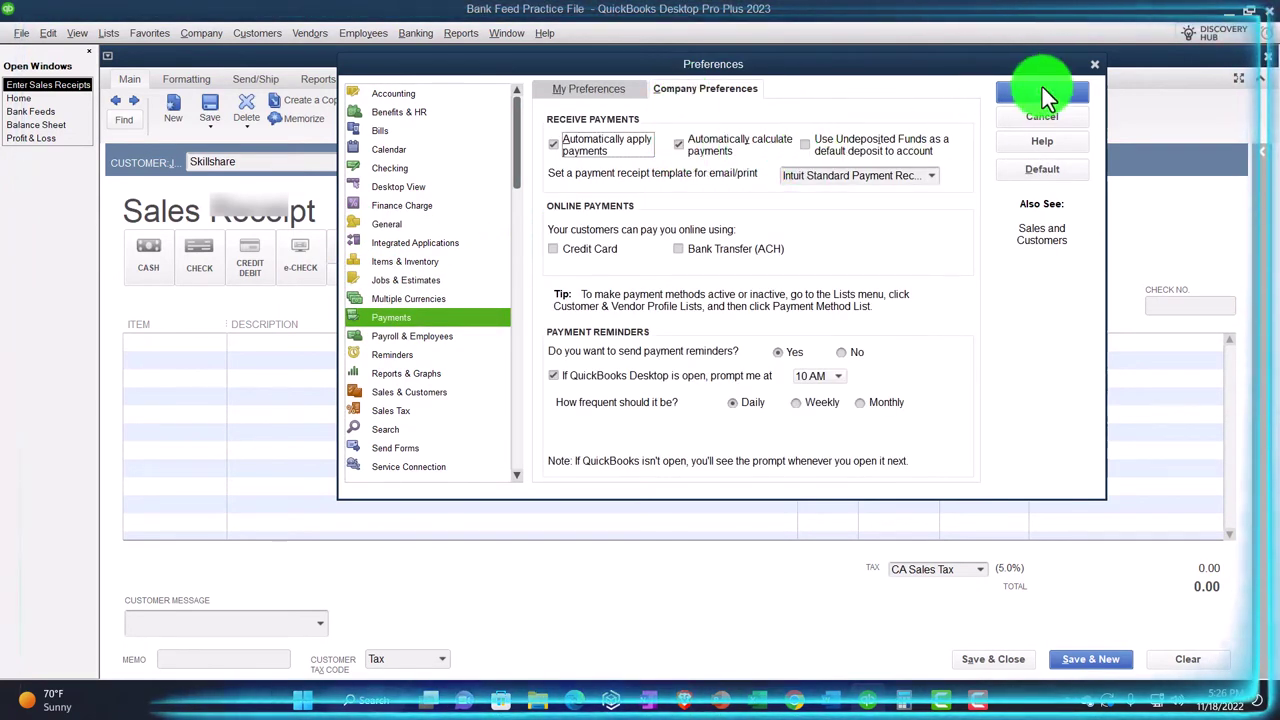
pyautogui.click(1093, 63)
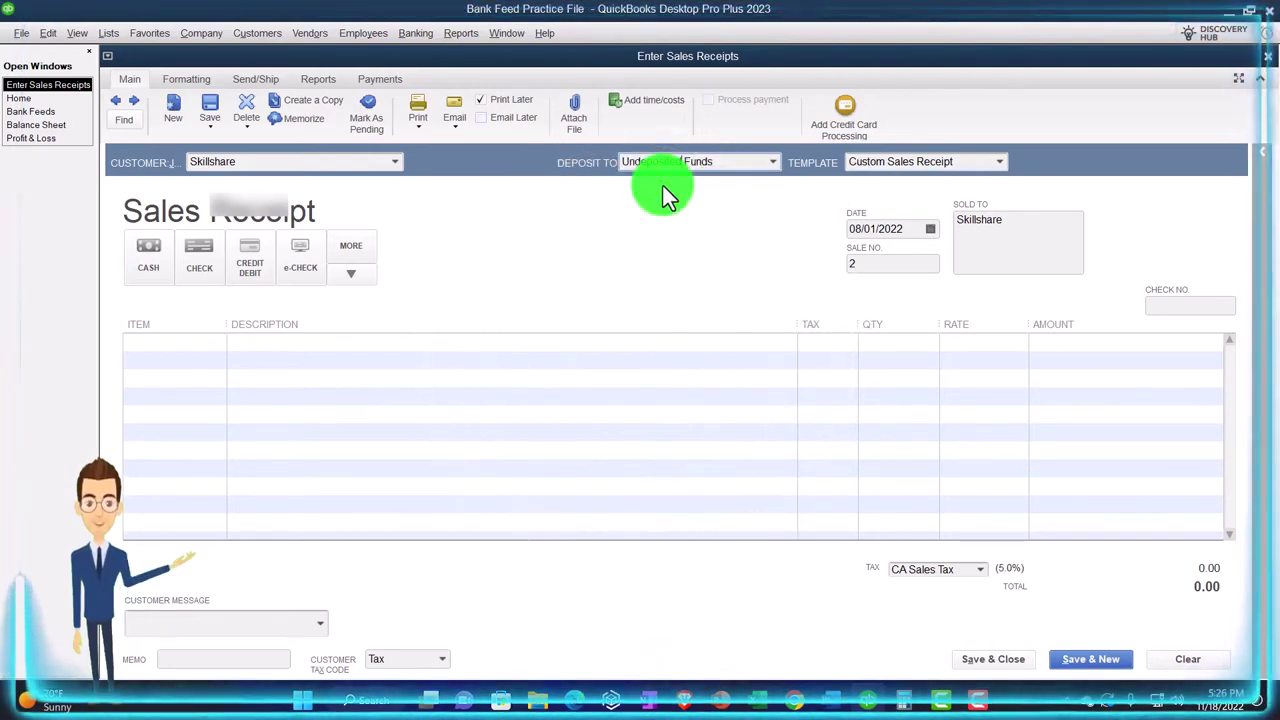
# - Deposit the sales receipt to Undeposited Funds and date it 09/01/2022
pyautogui.click(776, 166)
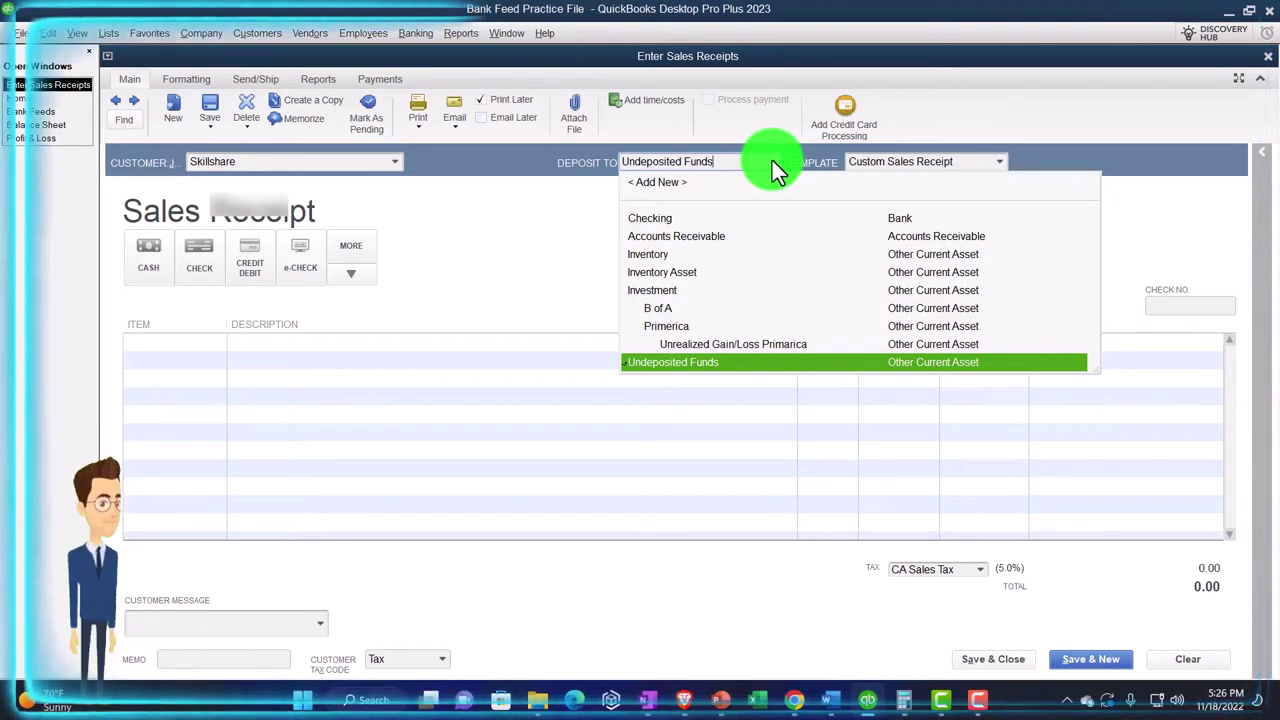
pyautogui.click(686, 364)
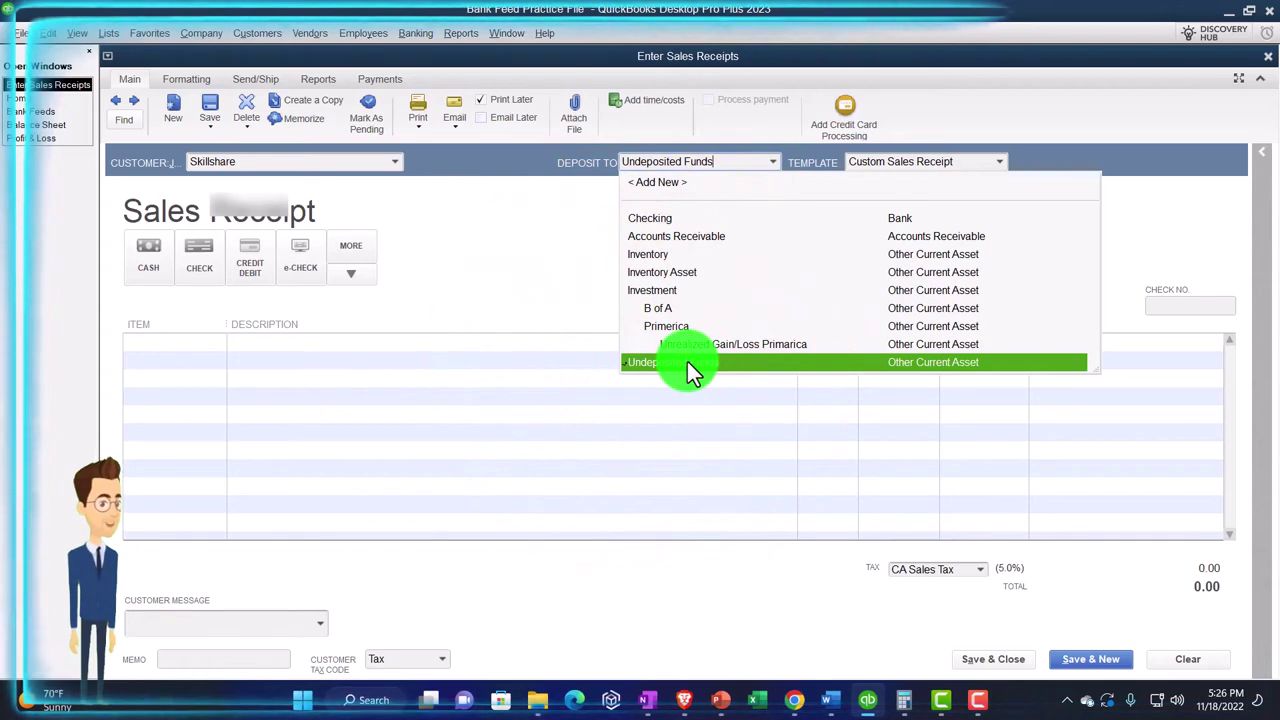
pyautogui.click(687, 361)
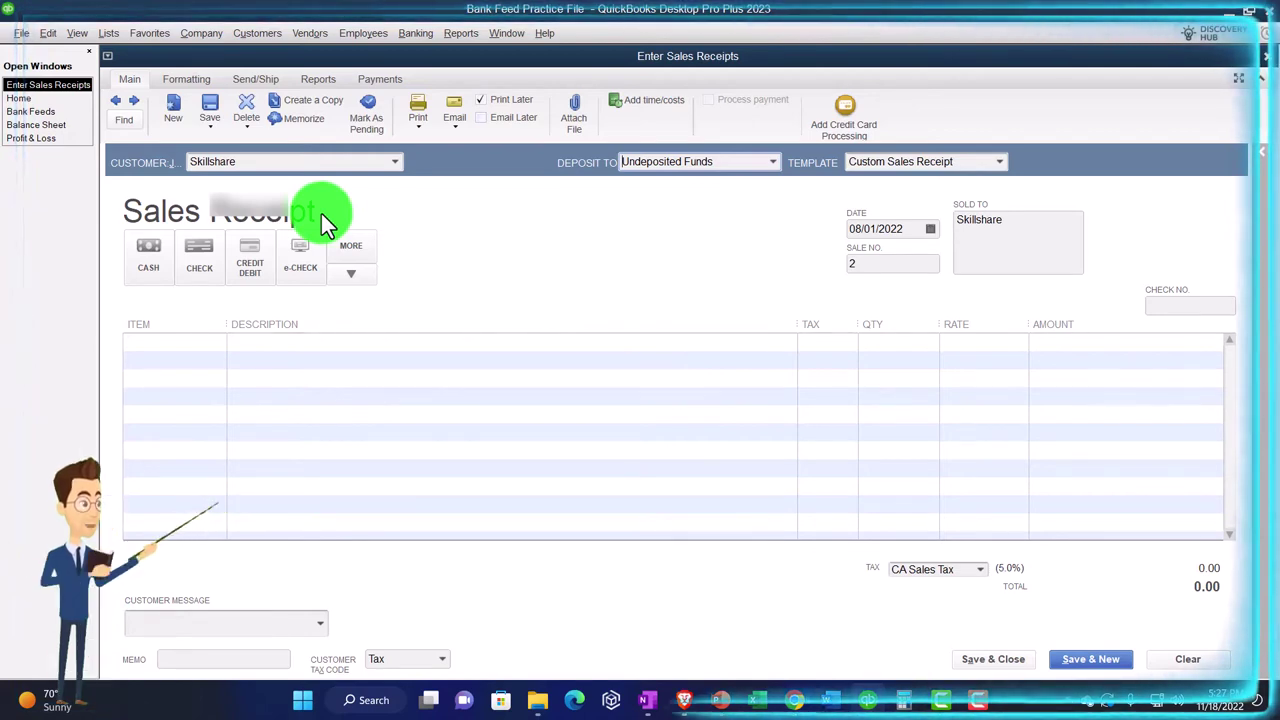
pyautogui.press('Tab')
pyautogui.press('Tab')
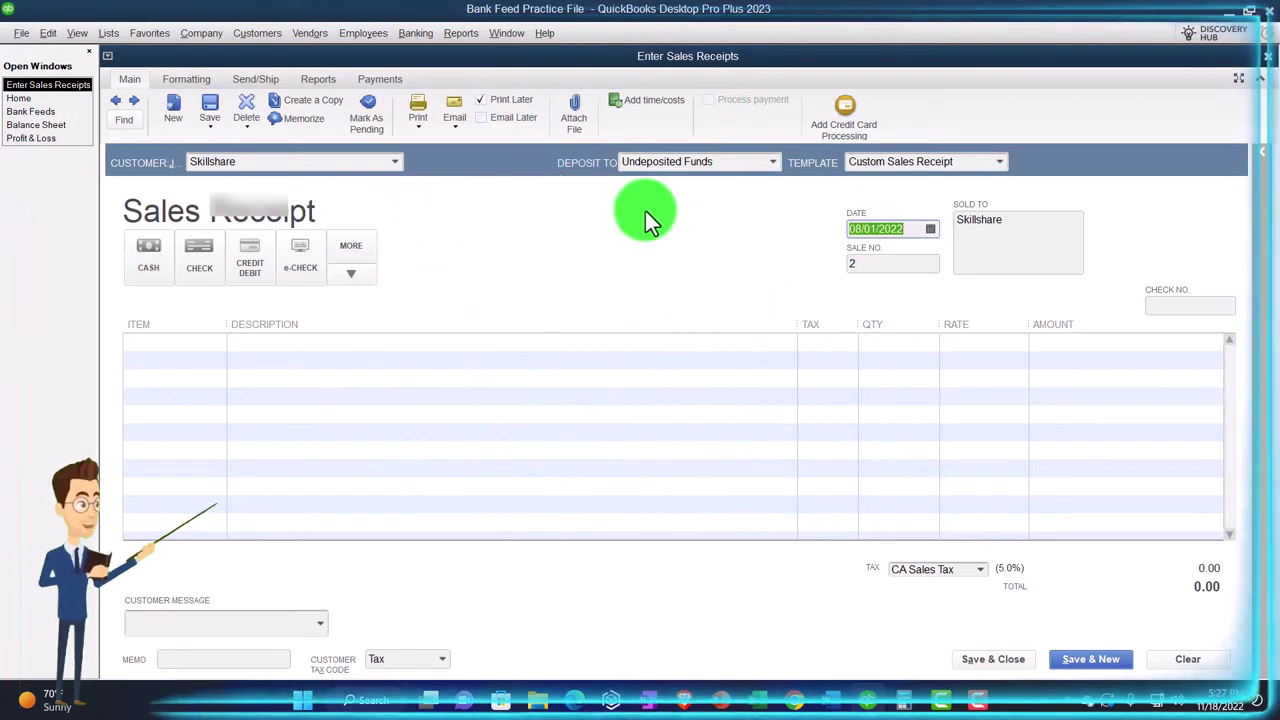
pyautogui.write('09/01/')
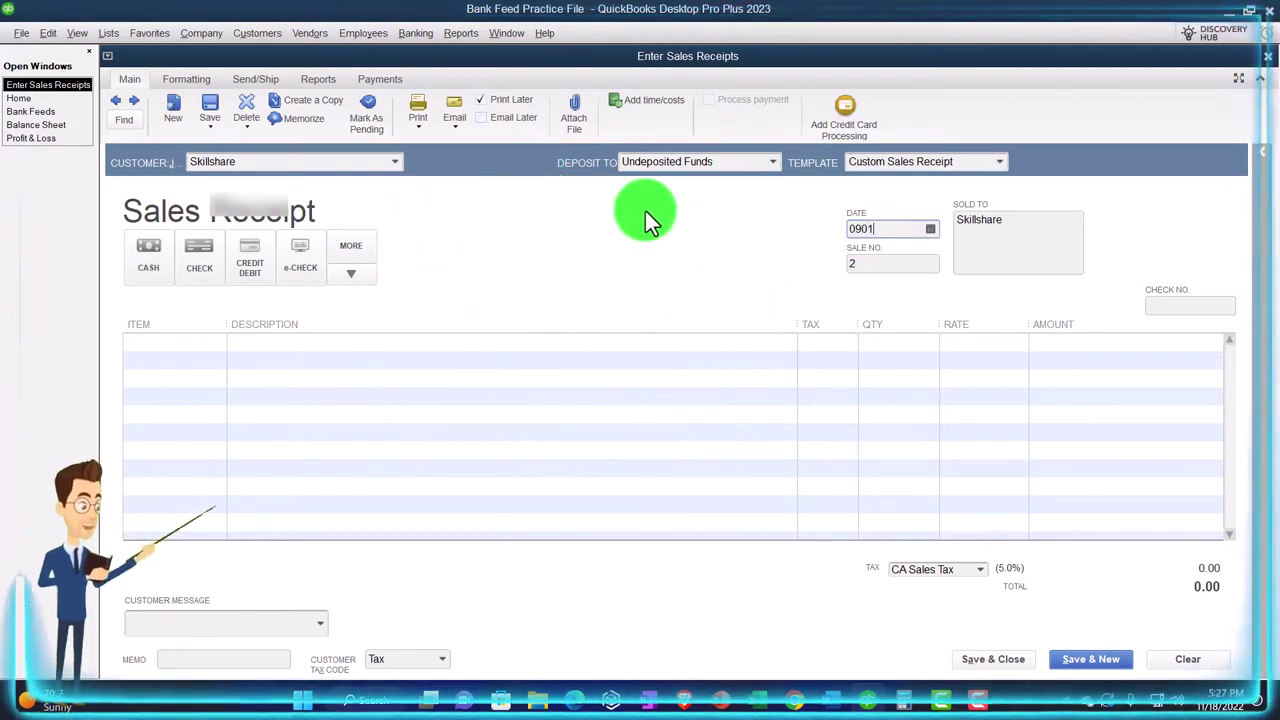
pyautogui.write('202')
pyautogui.press('Tab')
pyautogui.press('Tab')
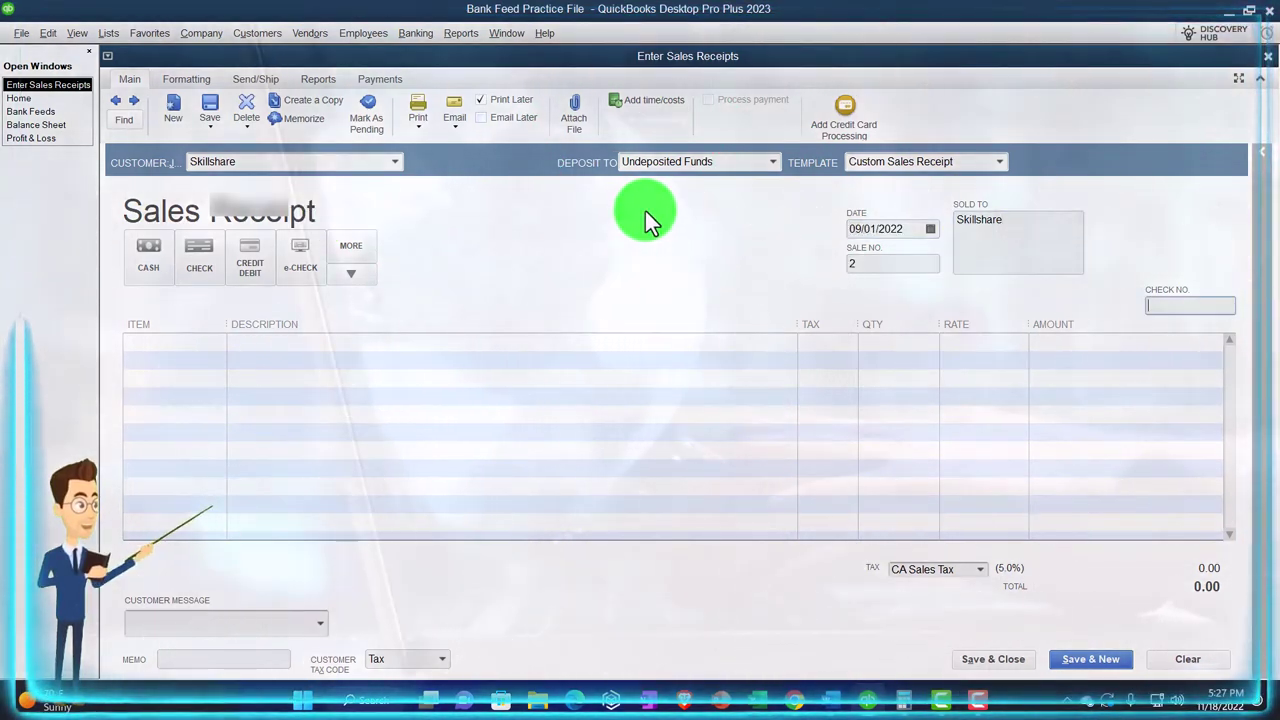
# - Add the Skillshare service item to the first line and set the payment method to cash
pyautogui.write('s')
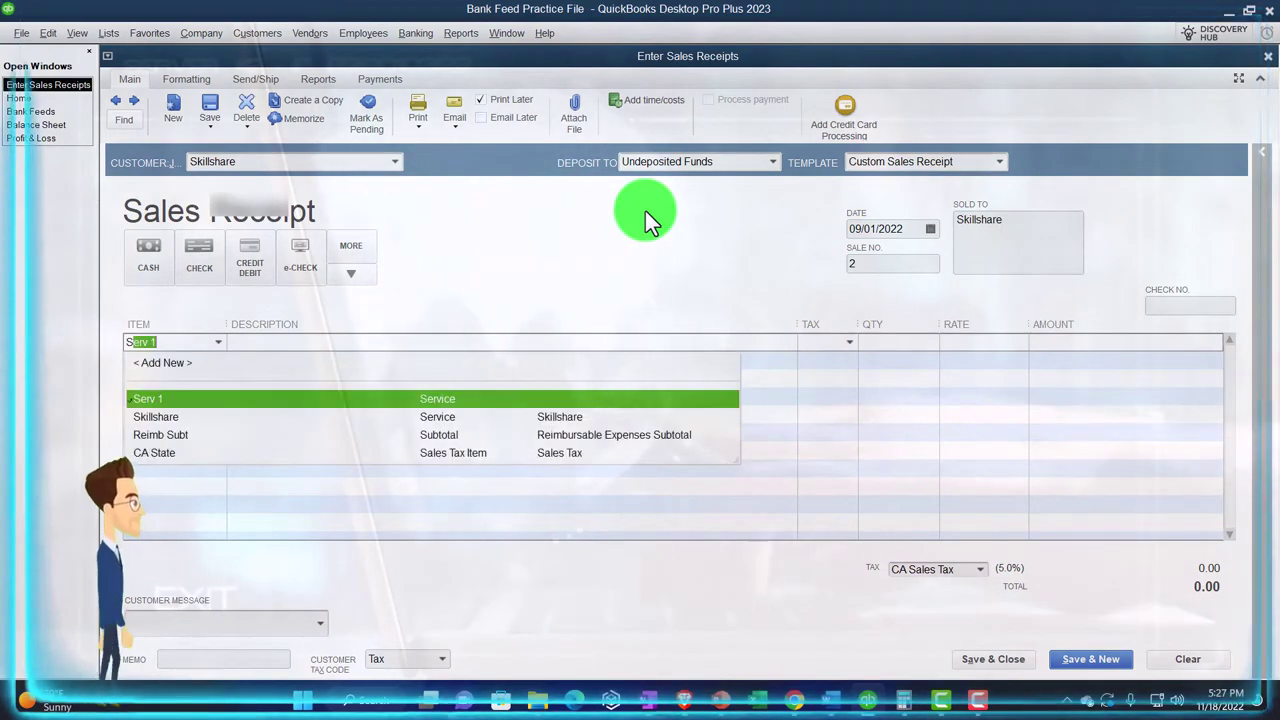
pyautogui.press('Down')
pyautogui.press('Tab')
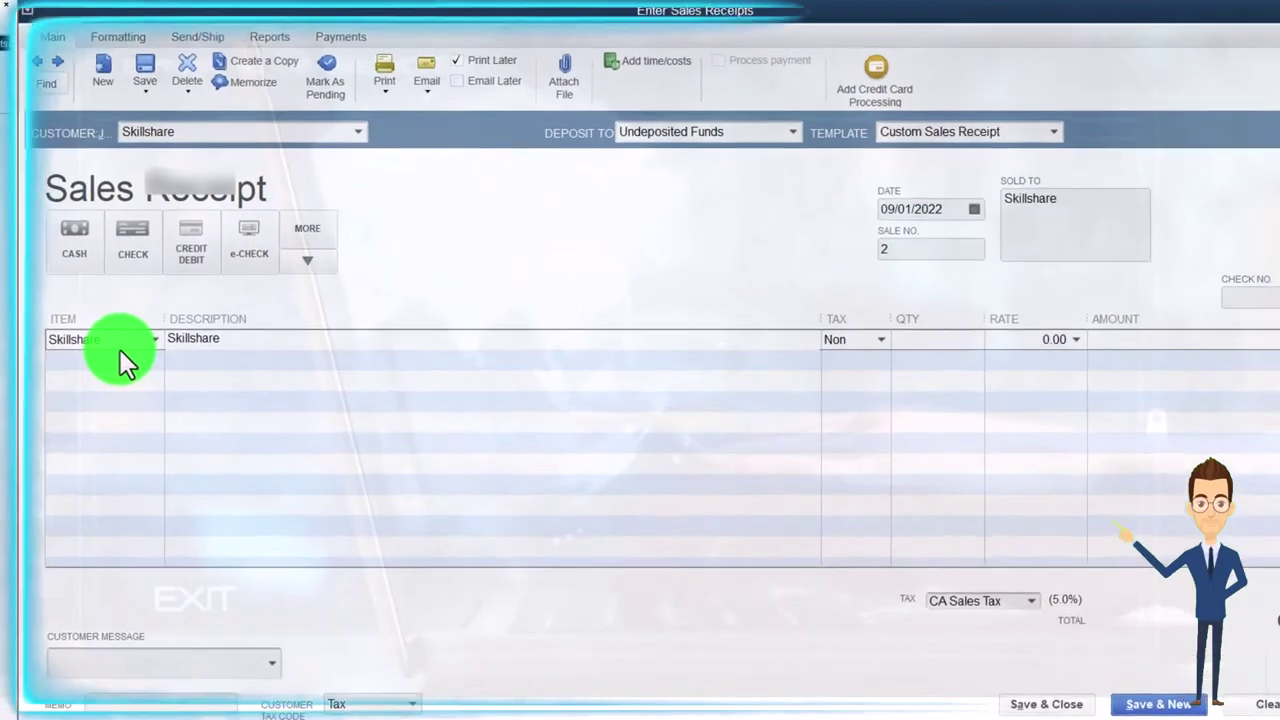
pyautogui.click(68, 255)
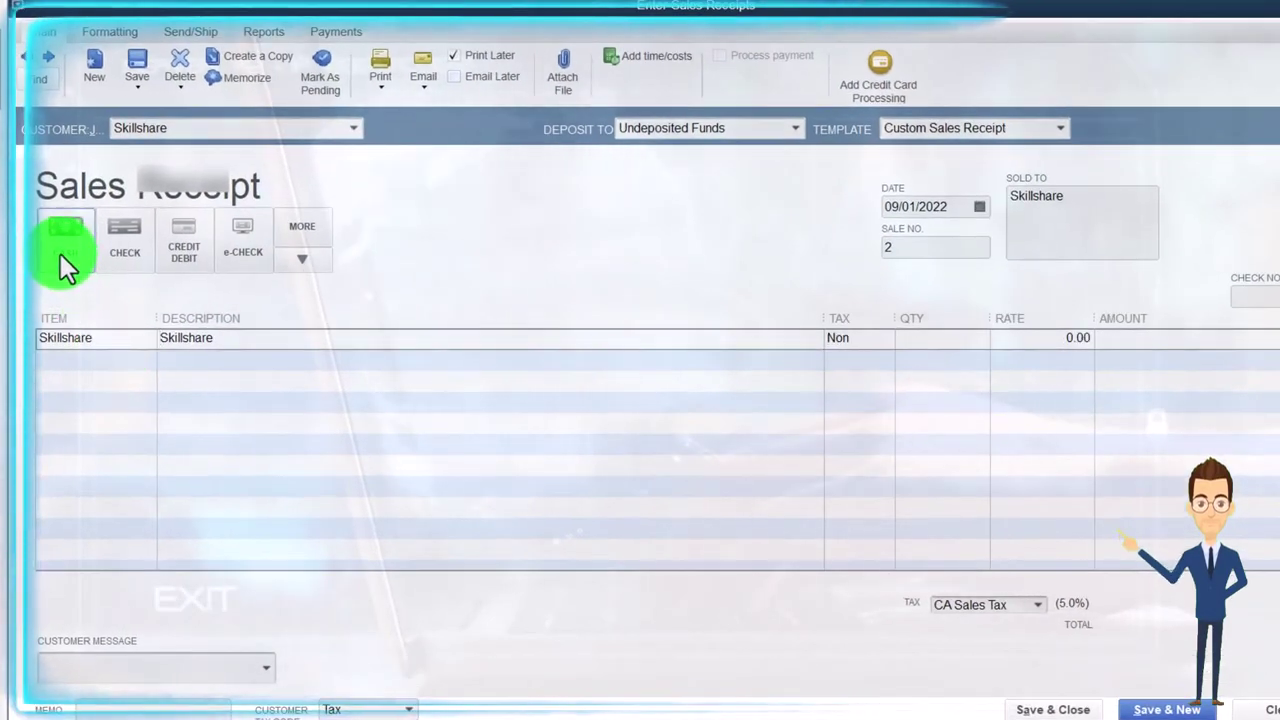
# - Set the Skillshare item's rate to 1000, then save the receipt and start a new one
pyautogui.click(1034, 343)
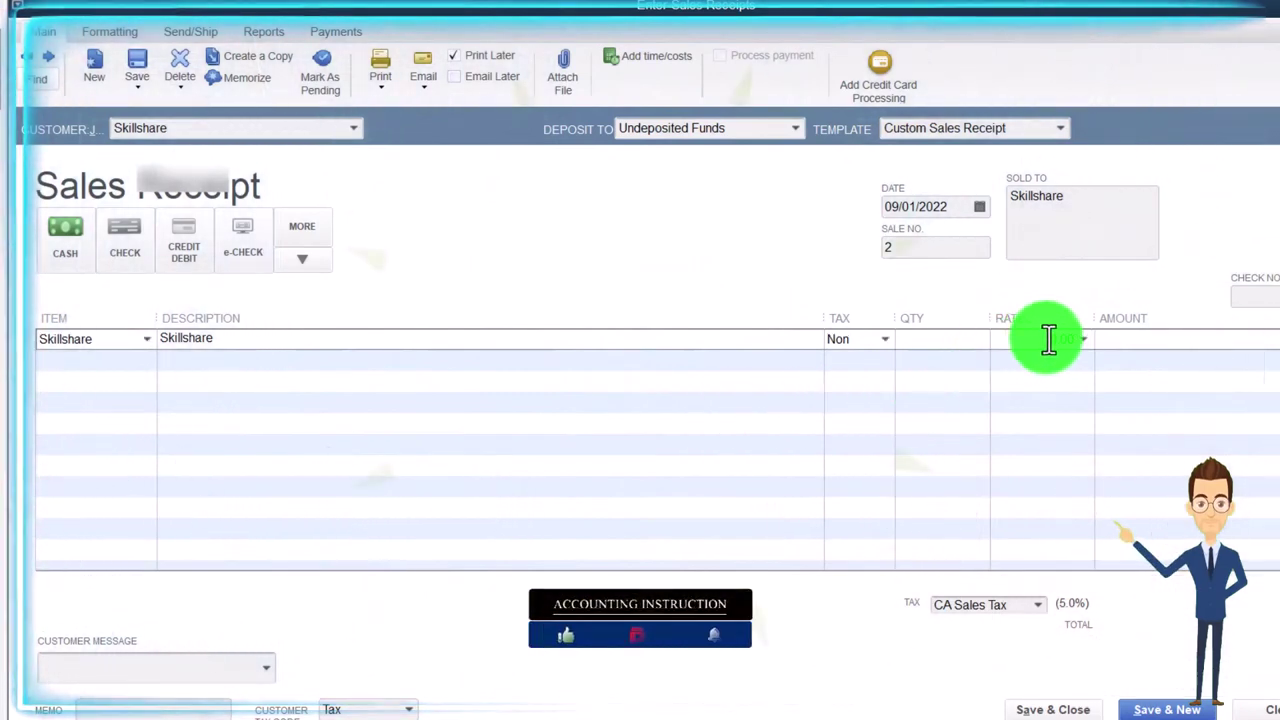
pyautogui.write('1000')
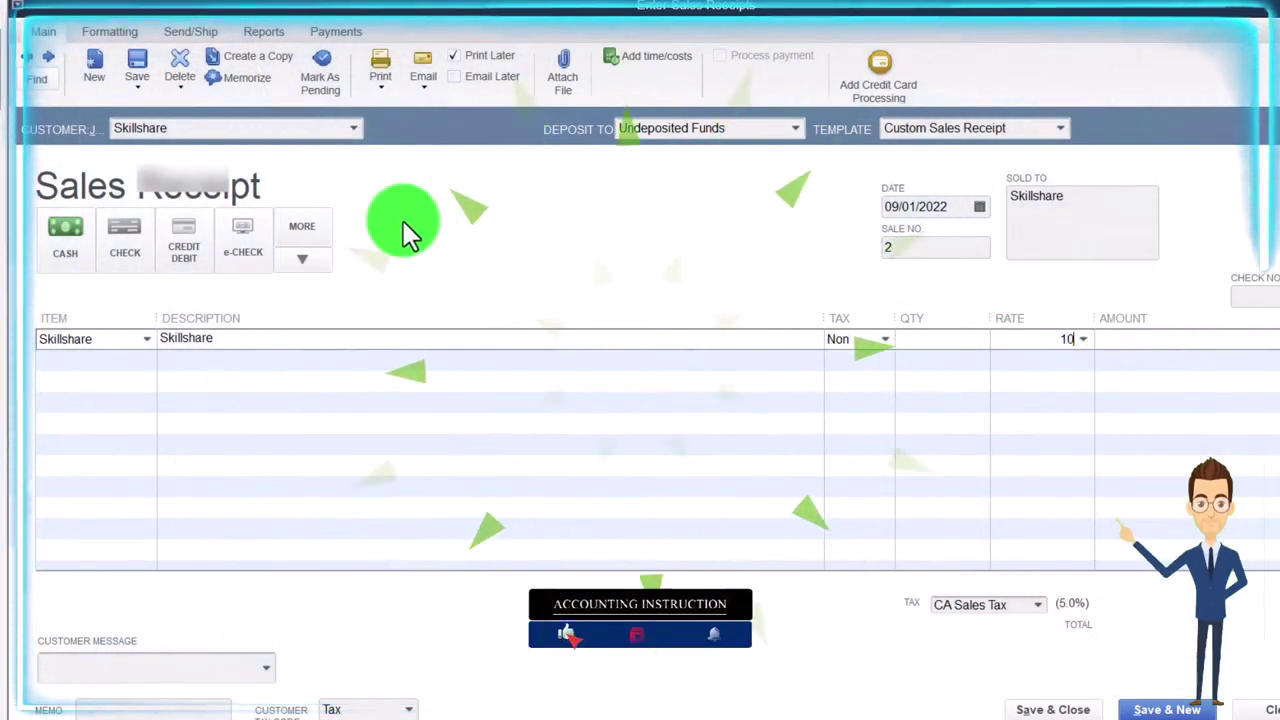
pyautogui.press('Tab')
pyautogui.press('Tab')
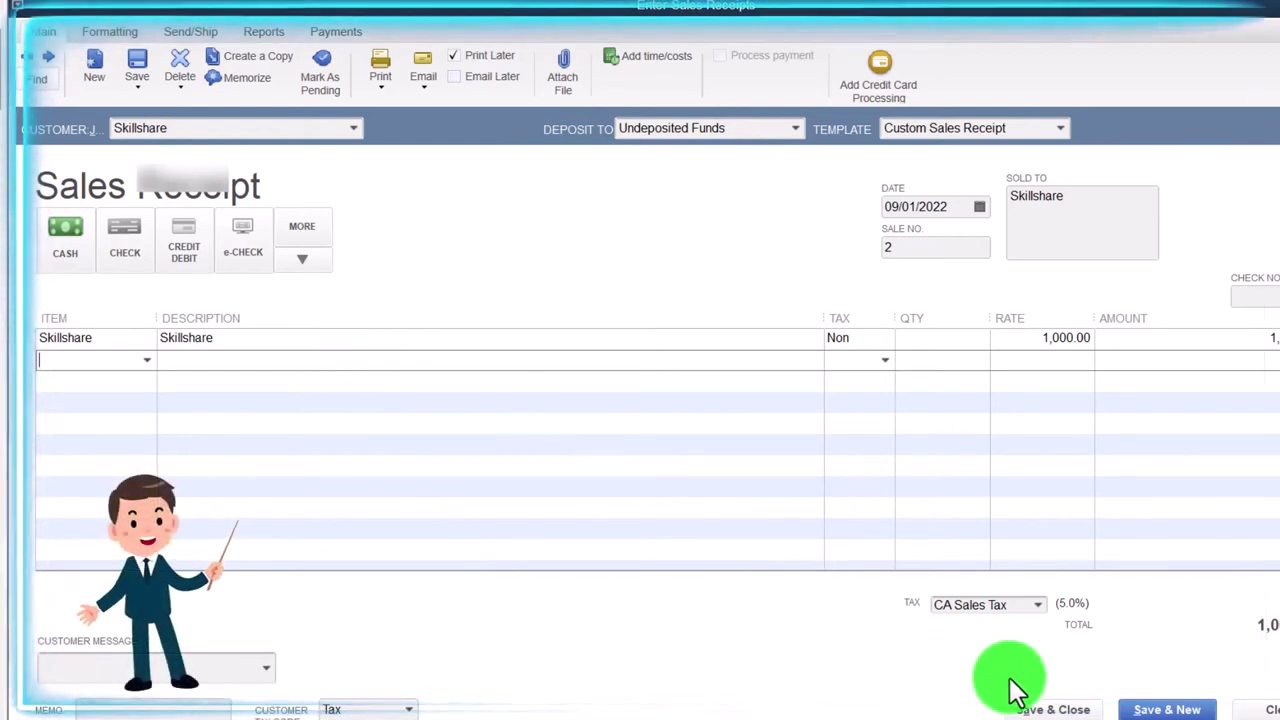
pyautogui.click(1148, 710)
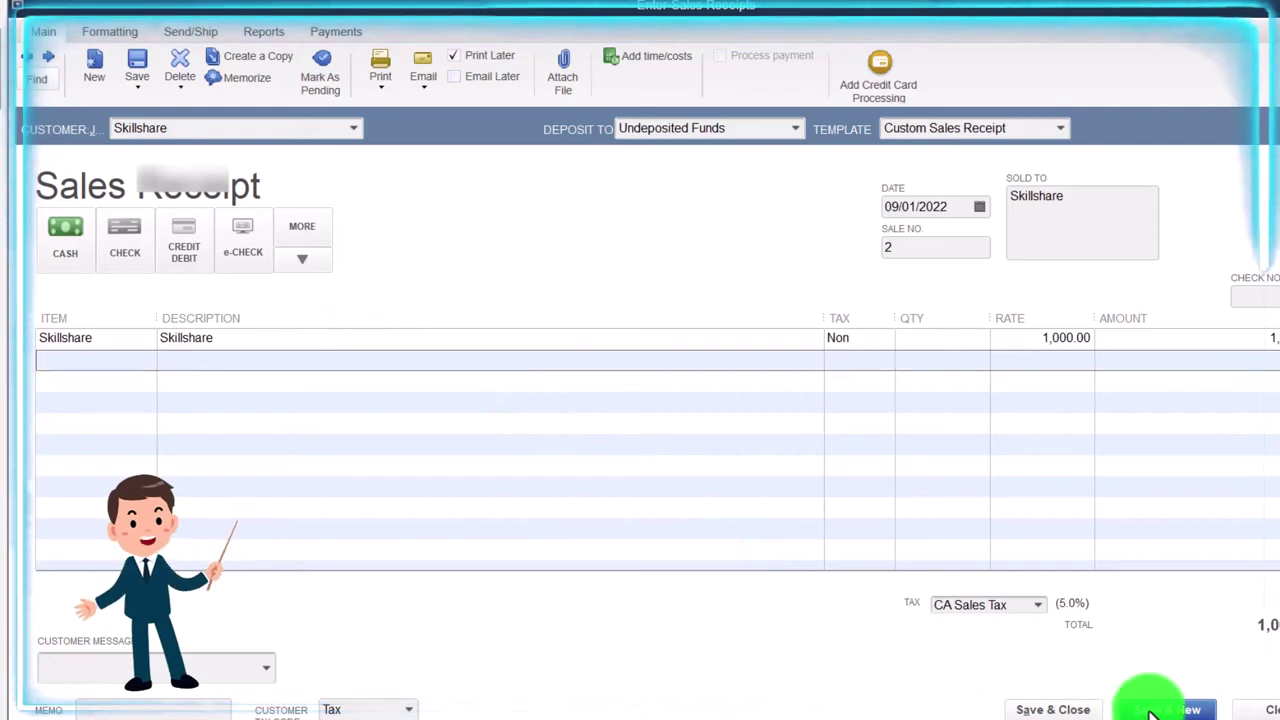
# - Choose Skillshare as the new receipt's customer and move its date forward to 09/02/2022
pyautogui.write('s')
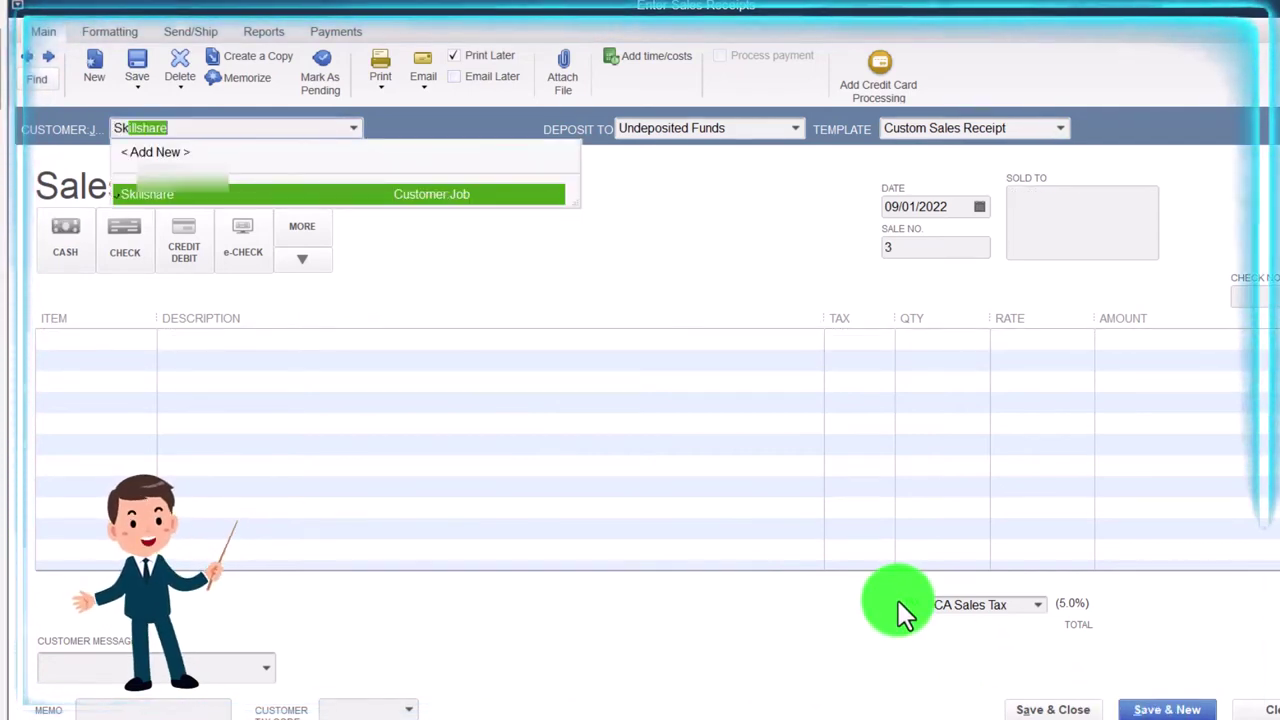
pyautogui.press('Tab')
pyautogui.press('Tab')
pyautogui.press('Tab')
pyautogui.press('Tab')
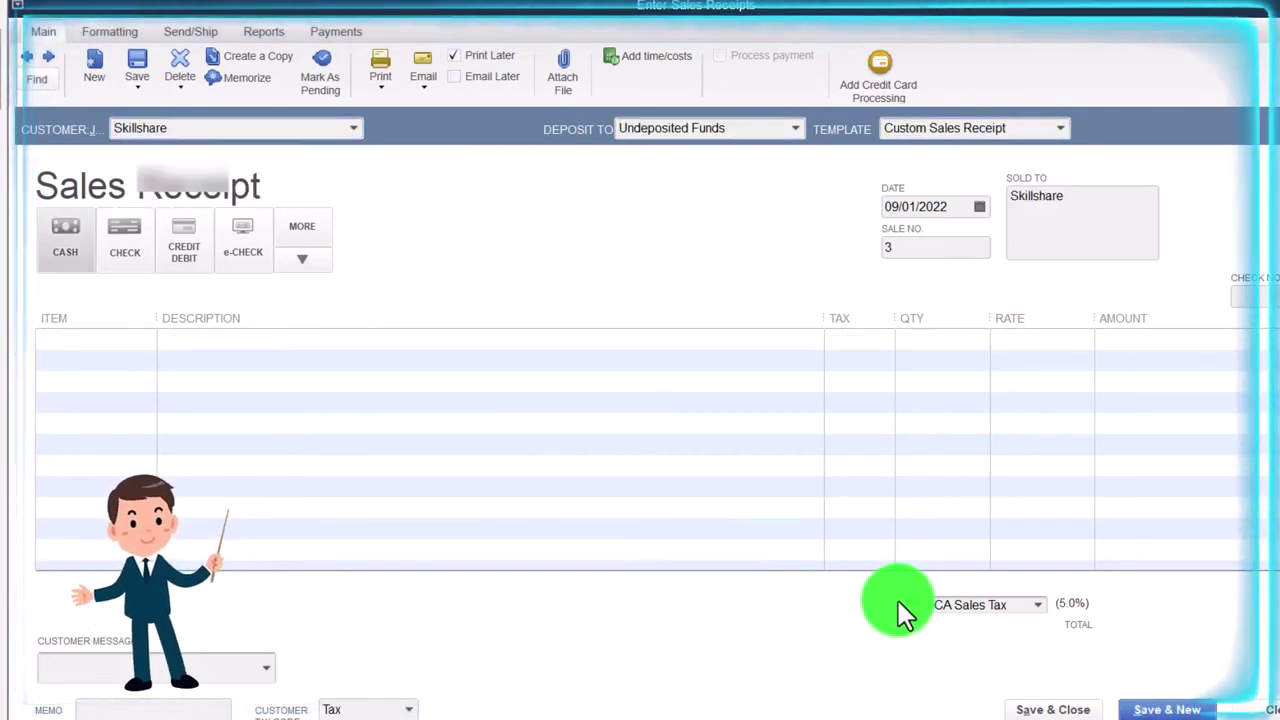
pyautogui.press('+')
pyautogui.press('Tab')
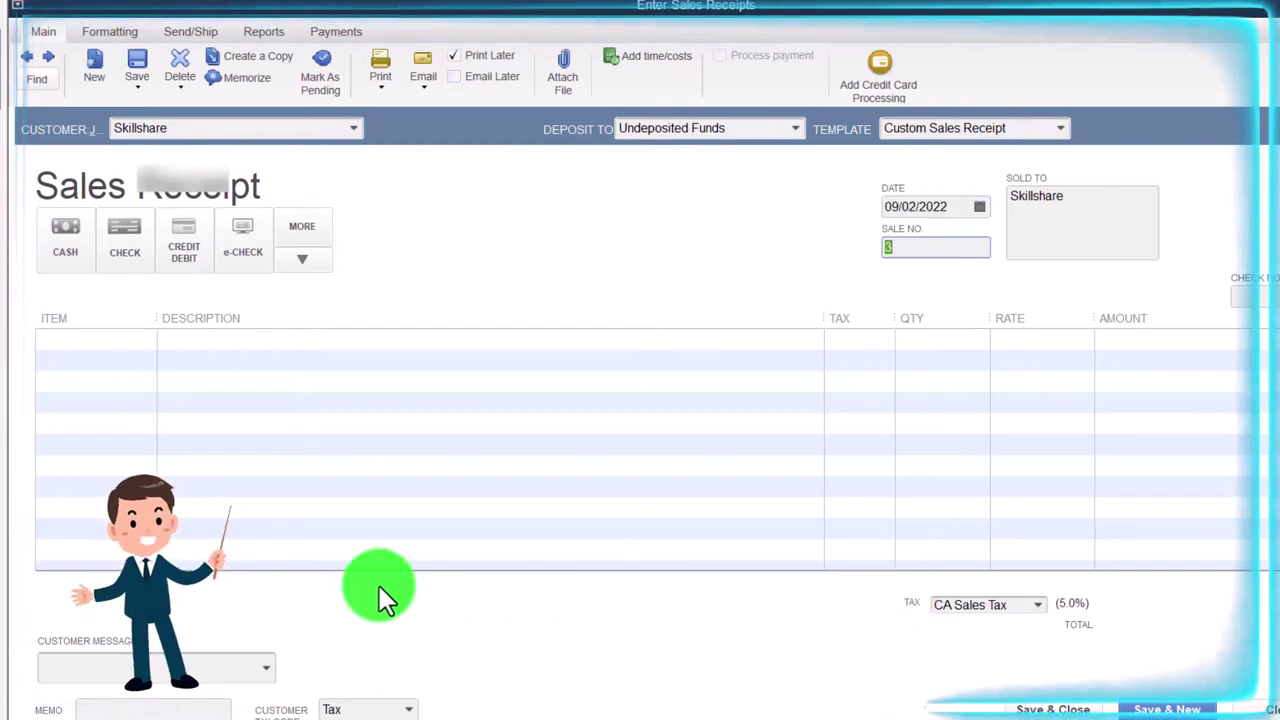
# - Set the second receipt's payment method to cash and add the Skillshare service item
pyautogui.click(45, 225)
pyautogui.click(93, 343)
pyautogui.write('Sk')
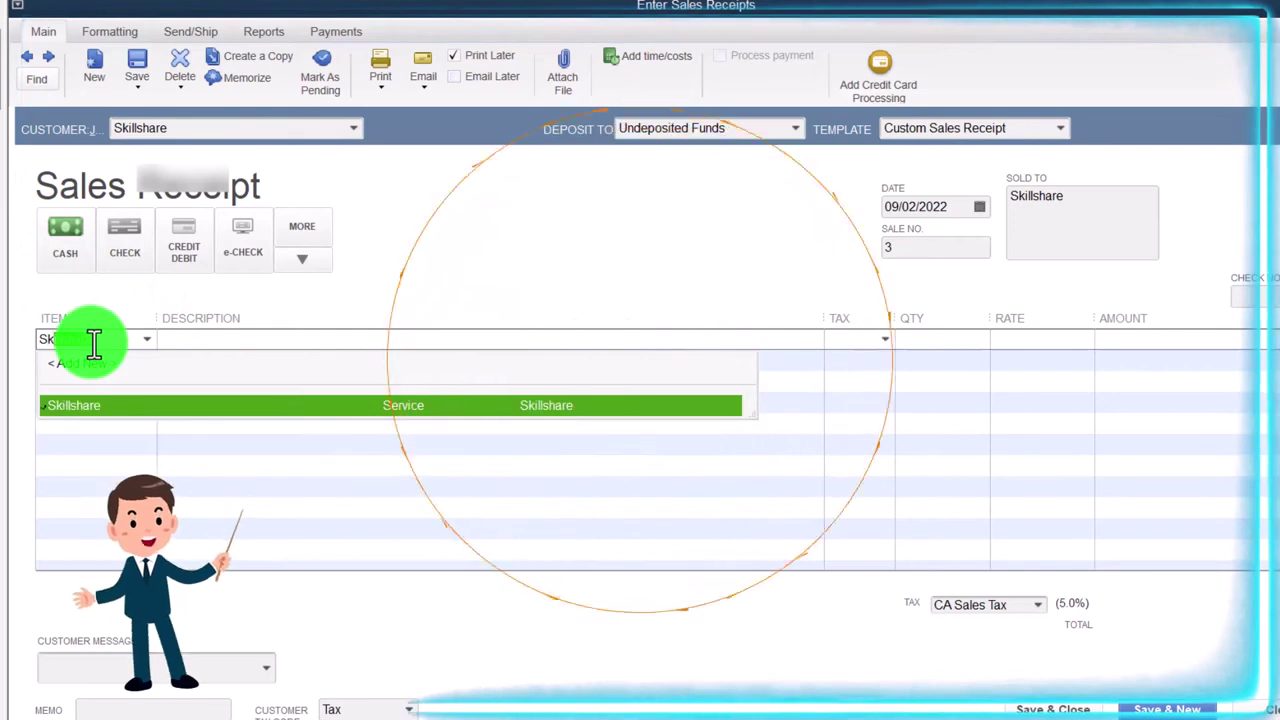
pyautogui.press('Tab')
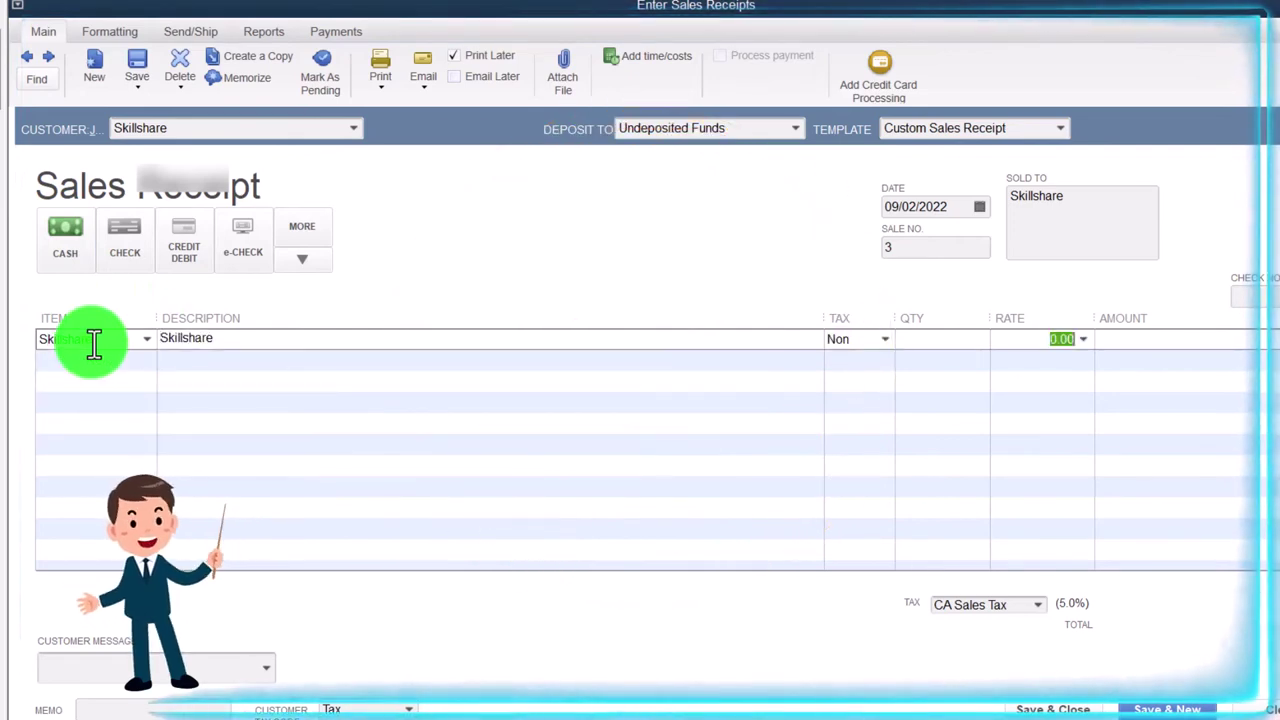
# - Set the item's rate to 15.25, then save and close the sales receipt
pyautogui.write('15.25')
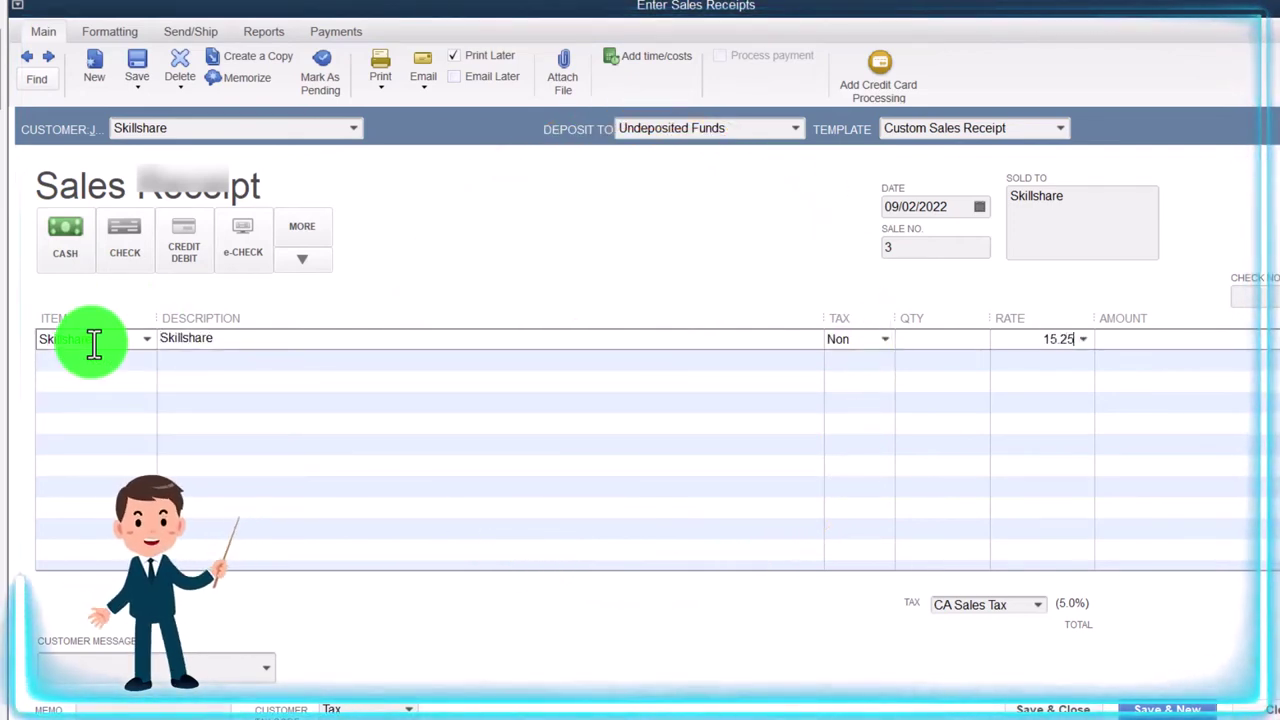
pyautogui.press('Tab')
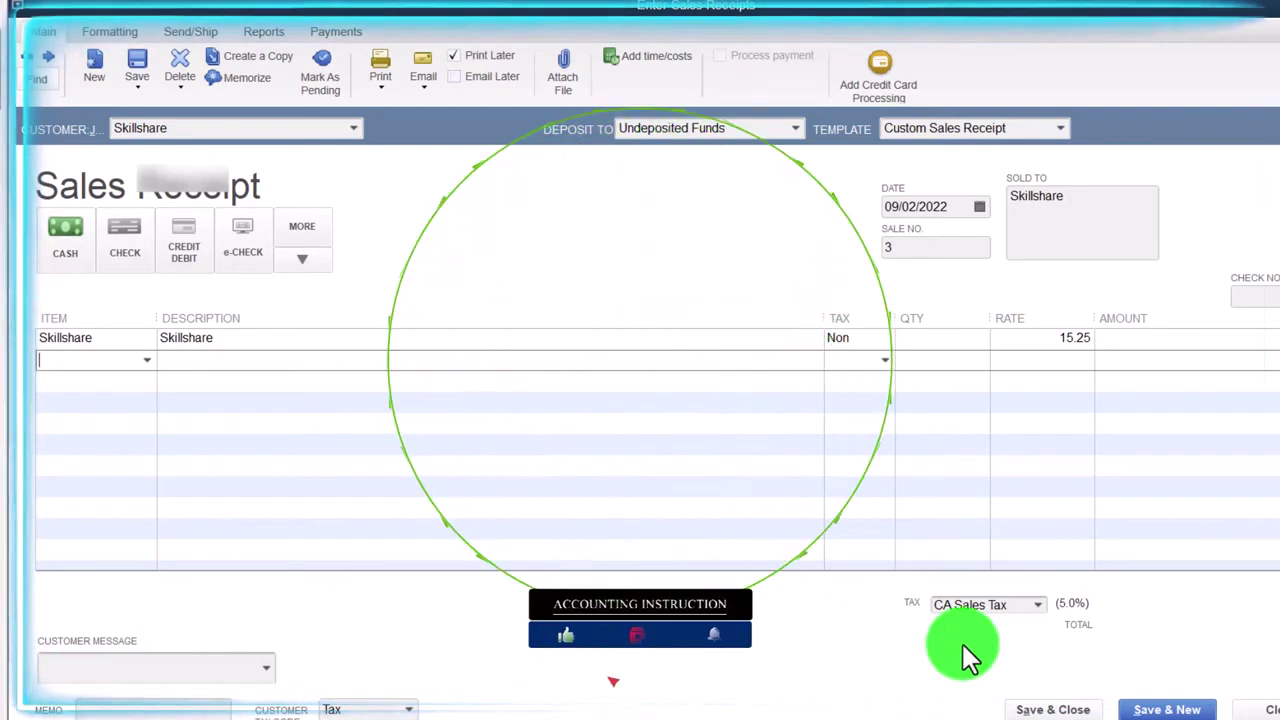
pyautogui.click(1025, 710)
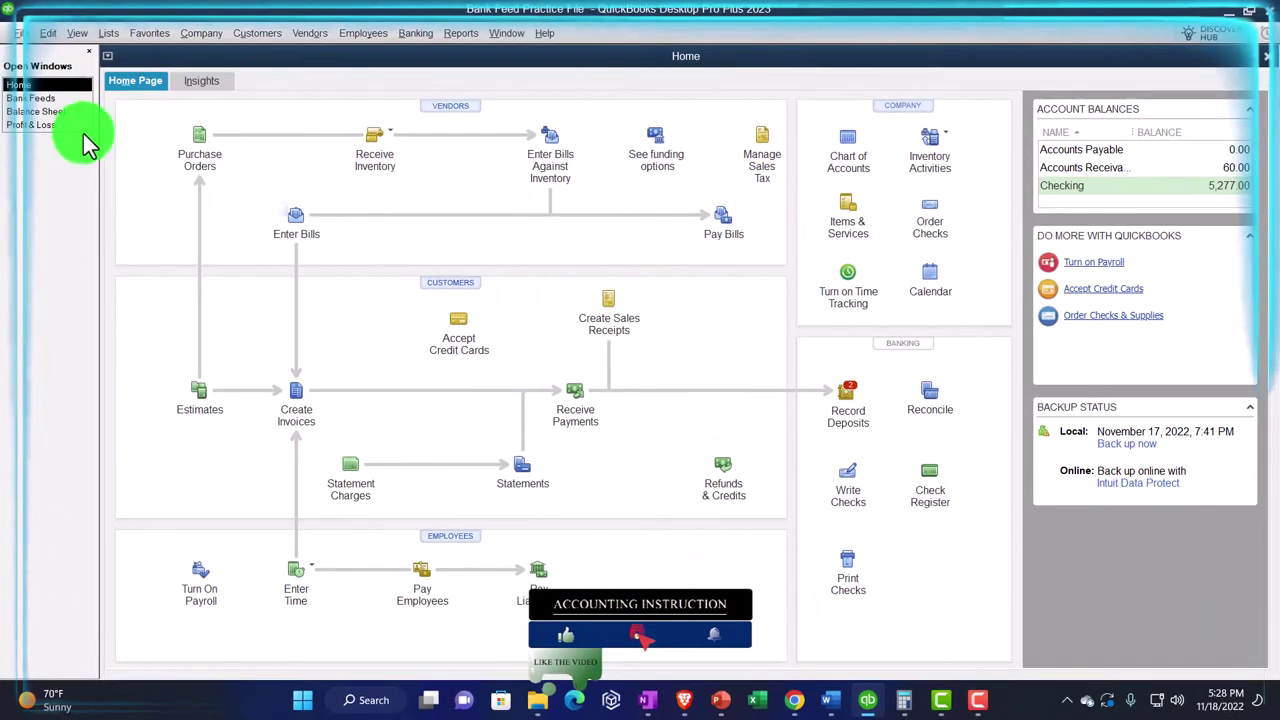
# - Show the Balance Sheet and open the transaction detail behind the Undeposited Funds balance
pyautogui.click(57, 113)
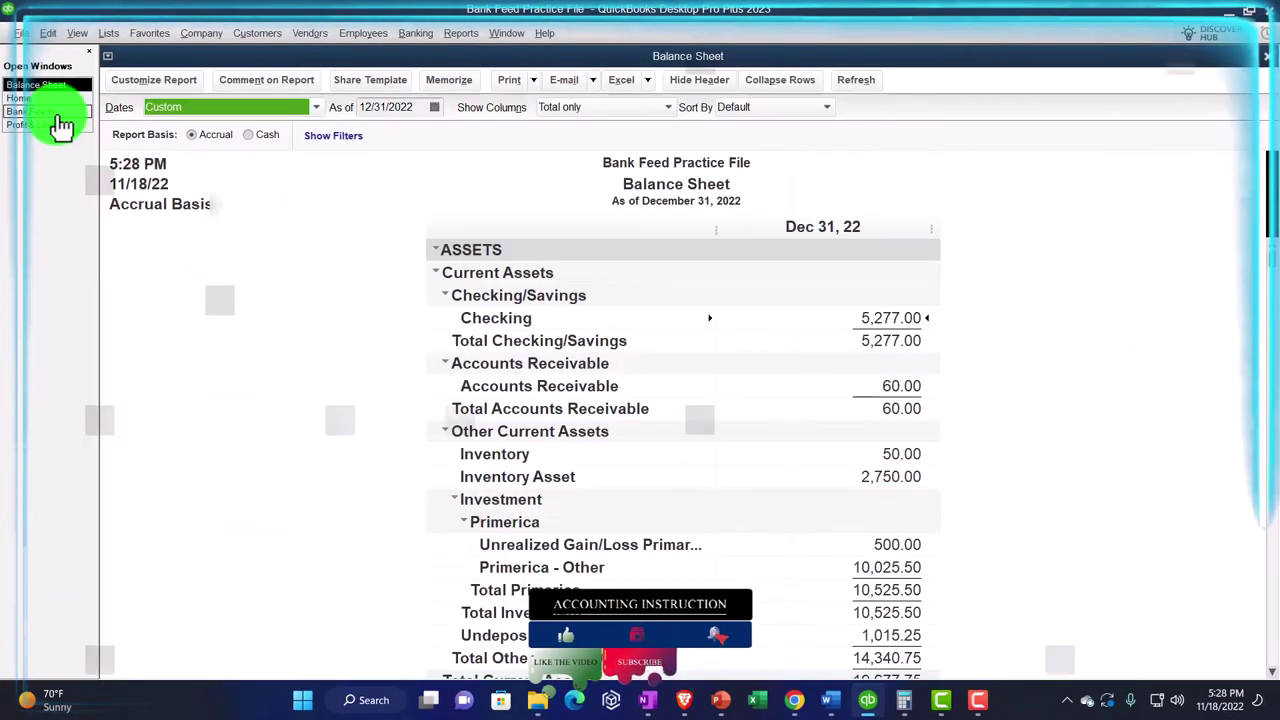
pyautogui.scroll(-1, 345, 489)
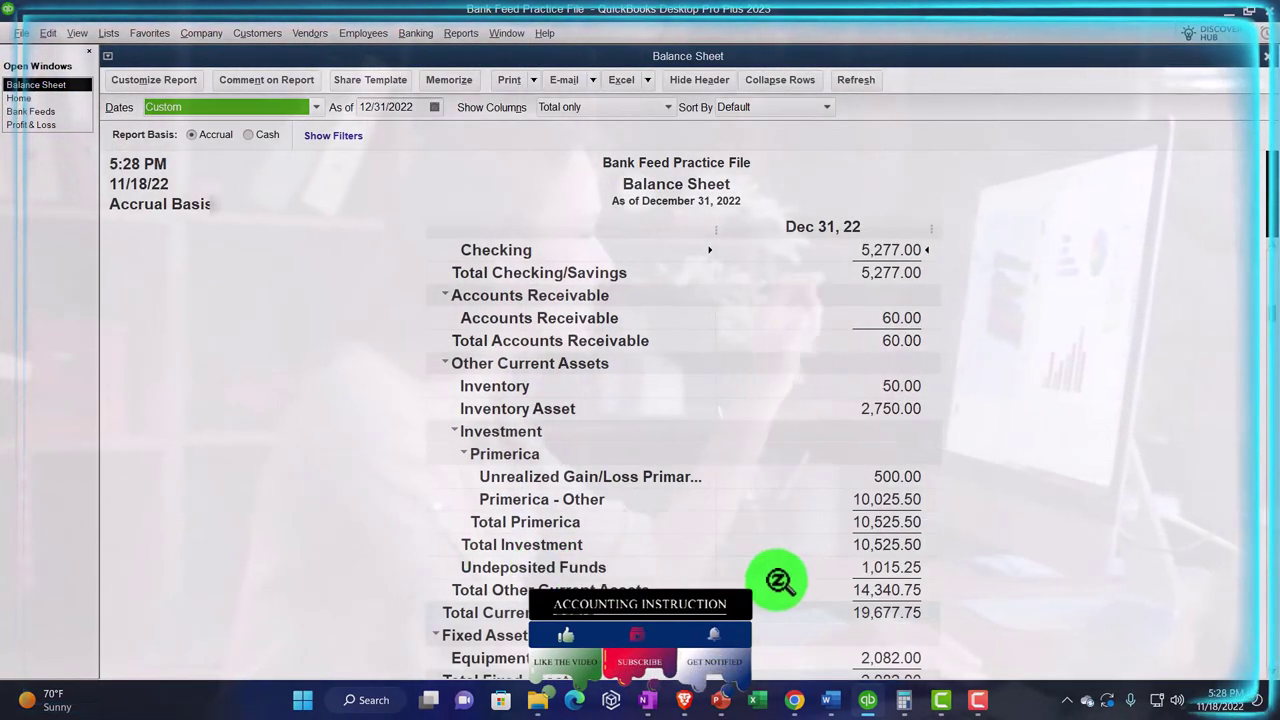
pyautogui.doubleClick(889, 567)
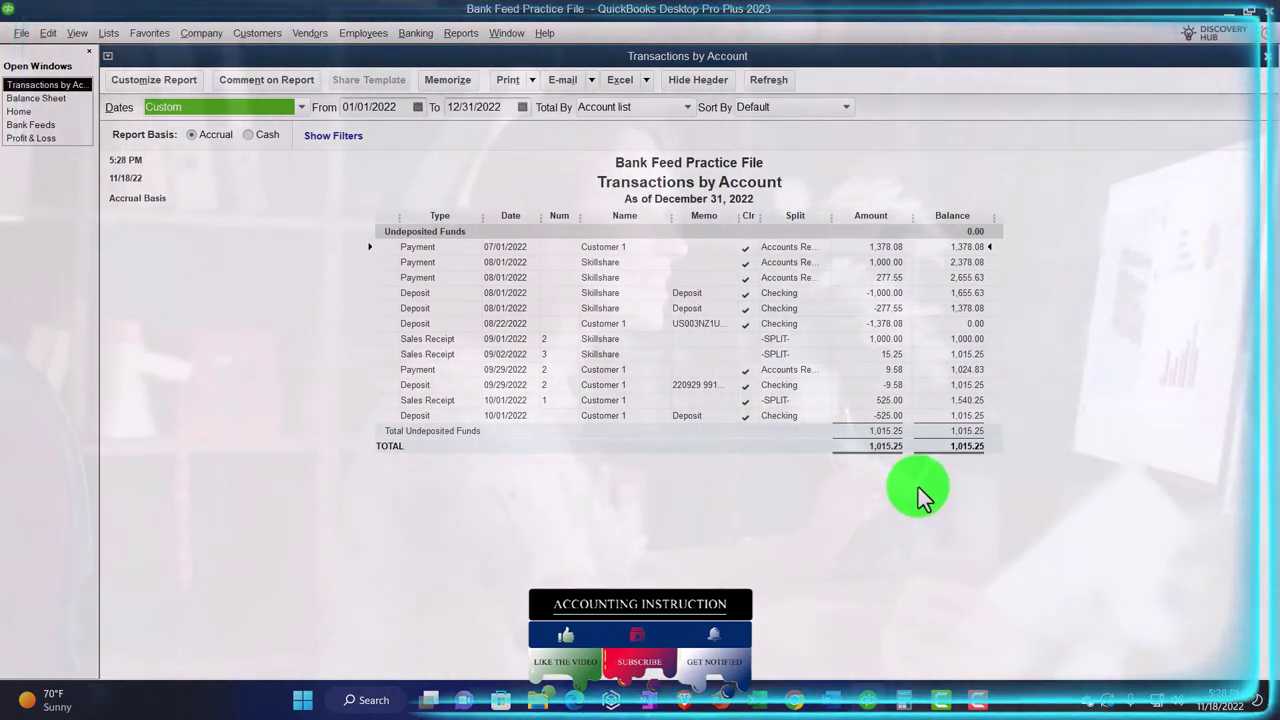
# - Check the Skillshare receipts in the Undeposited Funds detail, close it, and view the Skillshare income line on the Profit & Loss
pyautogui.click(886, 339)
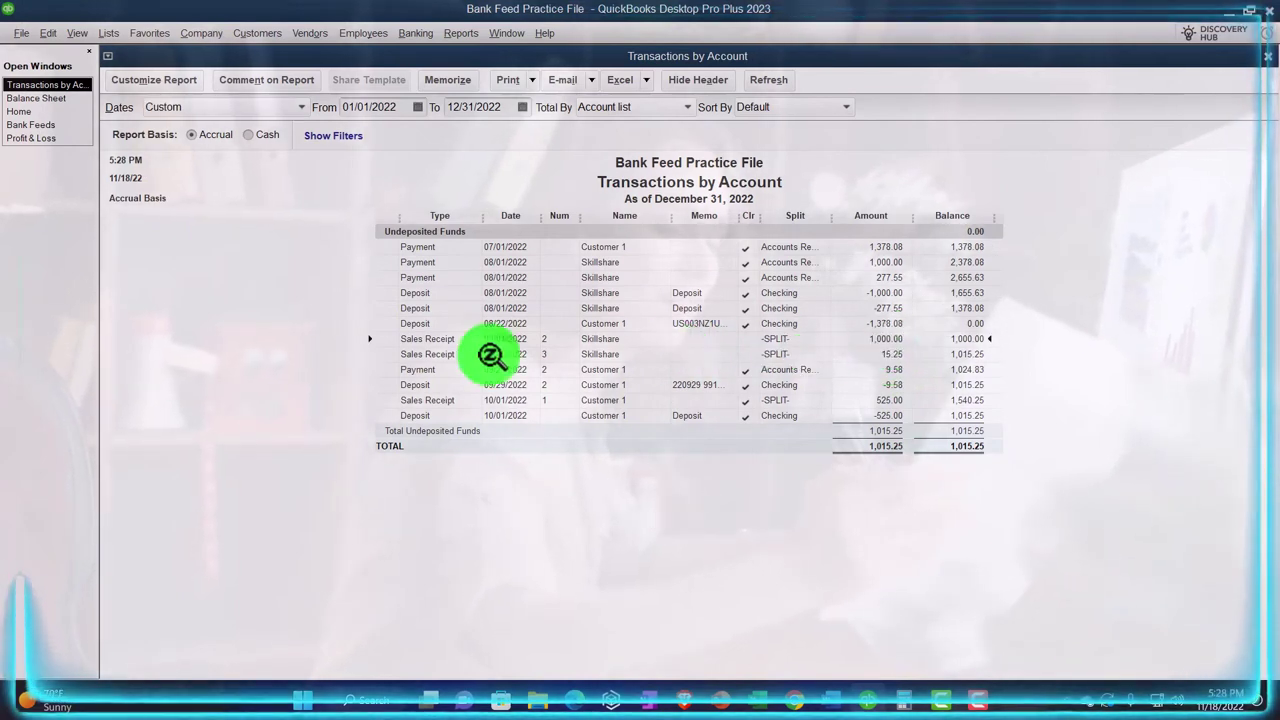
pyautogui.click(1267, 58)
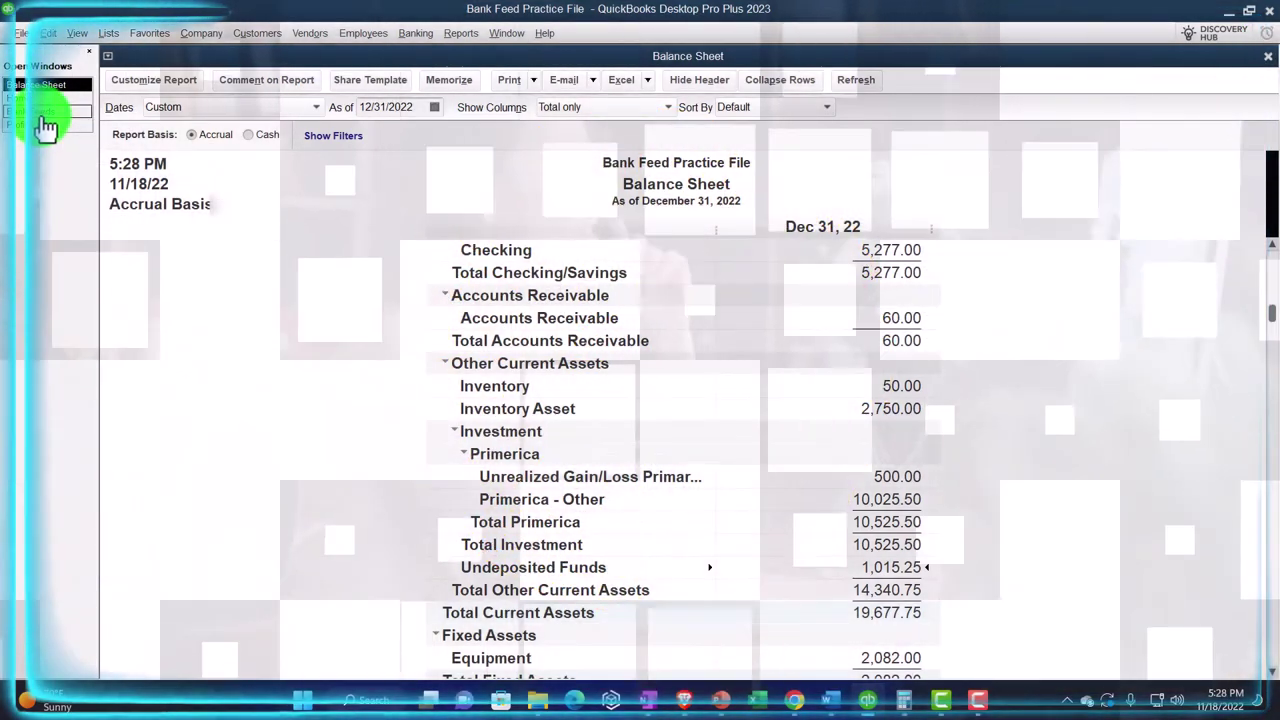
pyautogui.click(42, 126)
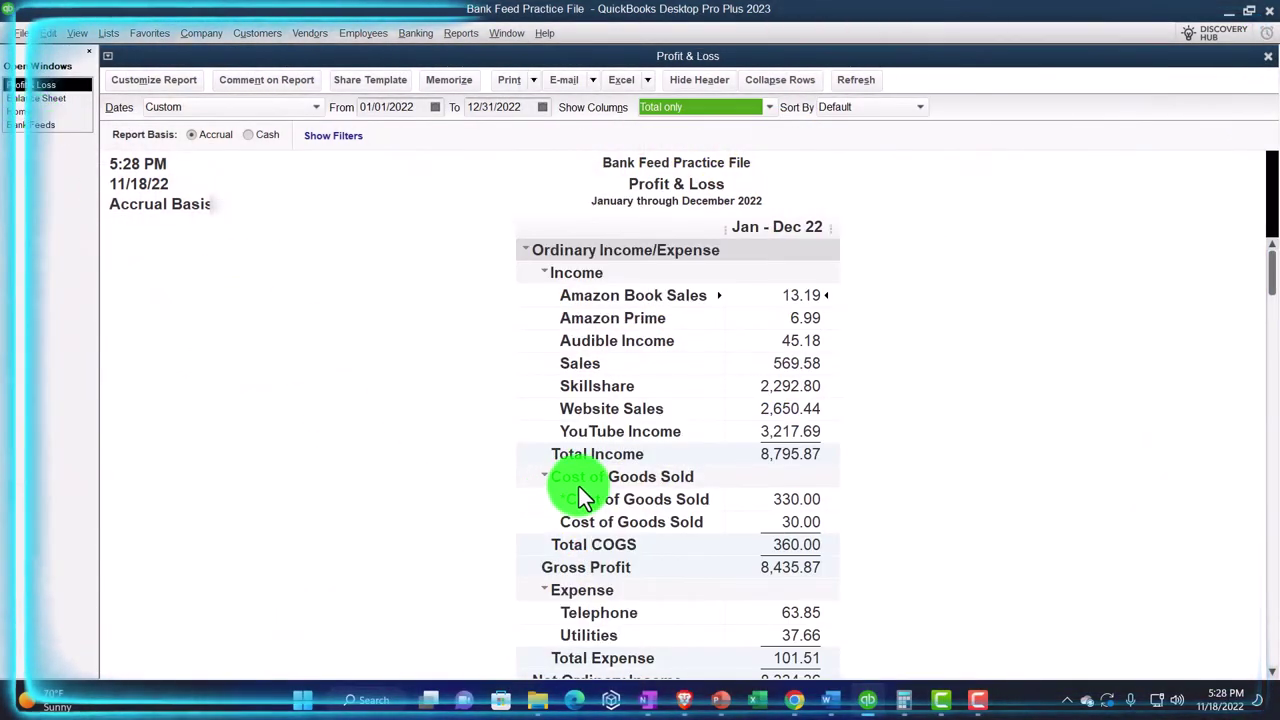
pyautogui.click(778, 386)
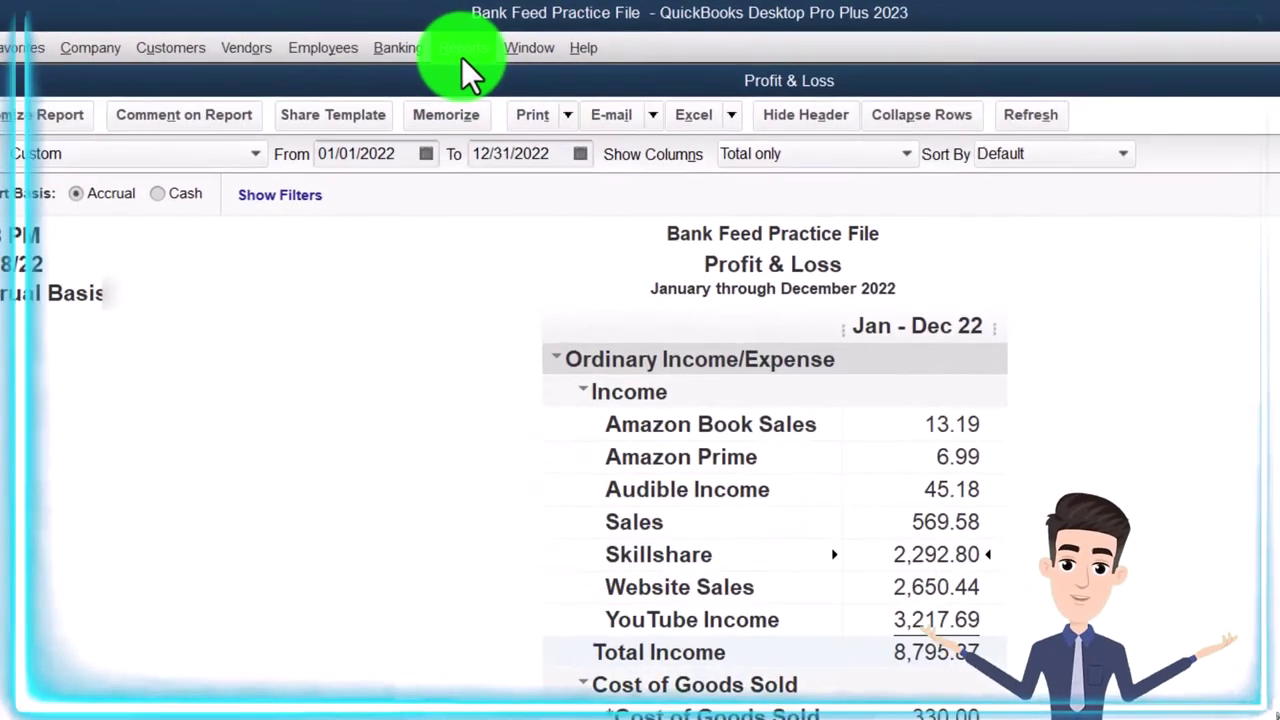
# - Run the Sales by Customer Detail report for 01/01/2022 to 12/31/2022, review the Skillshare sales, and close it
pyautogui.click(462, 55)
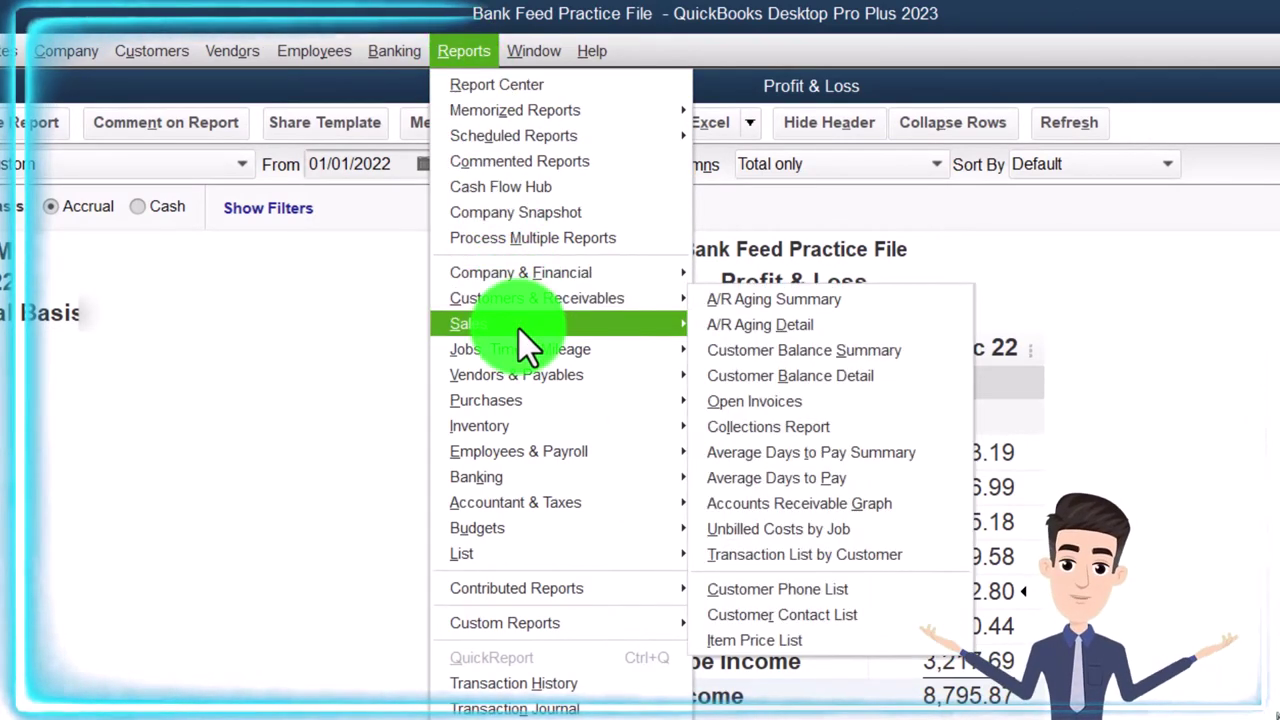
pyautogui.moveTo(519, 329)
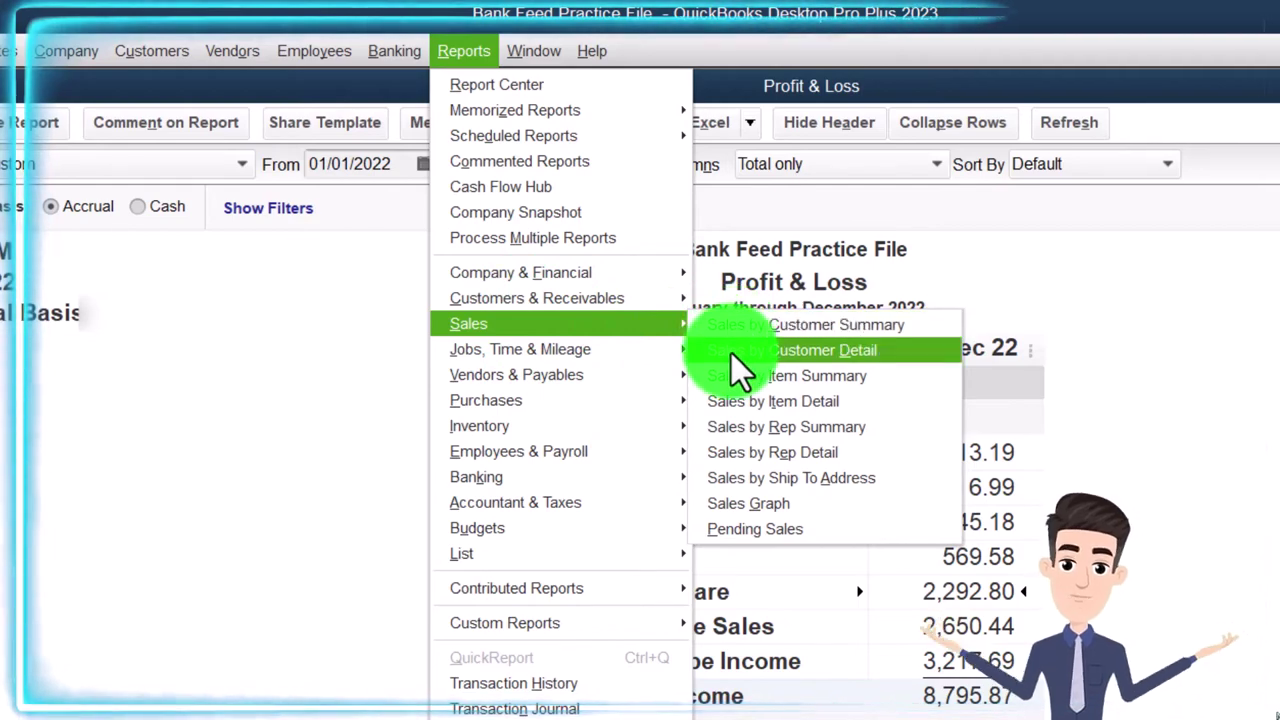
pyautogui.click(731, 353)
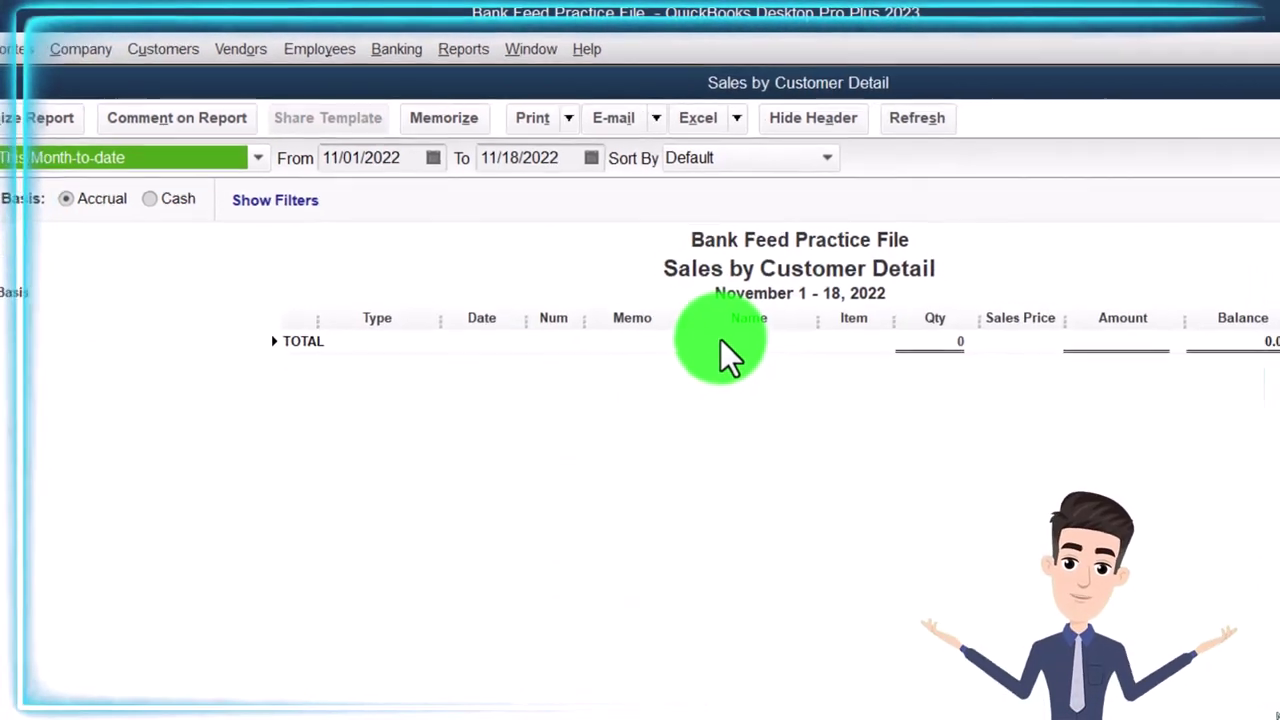
pyautogui.press('Tab')
pyautogui.write('0')
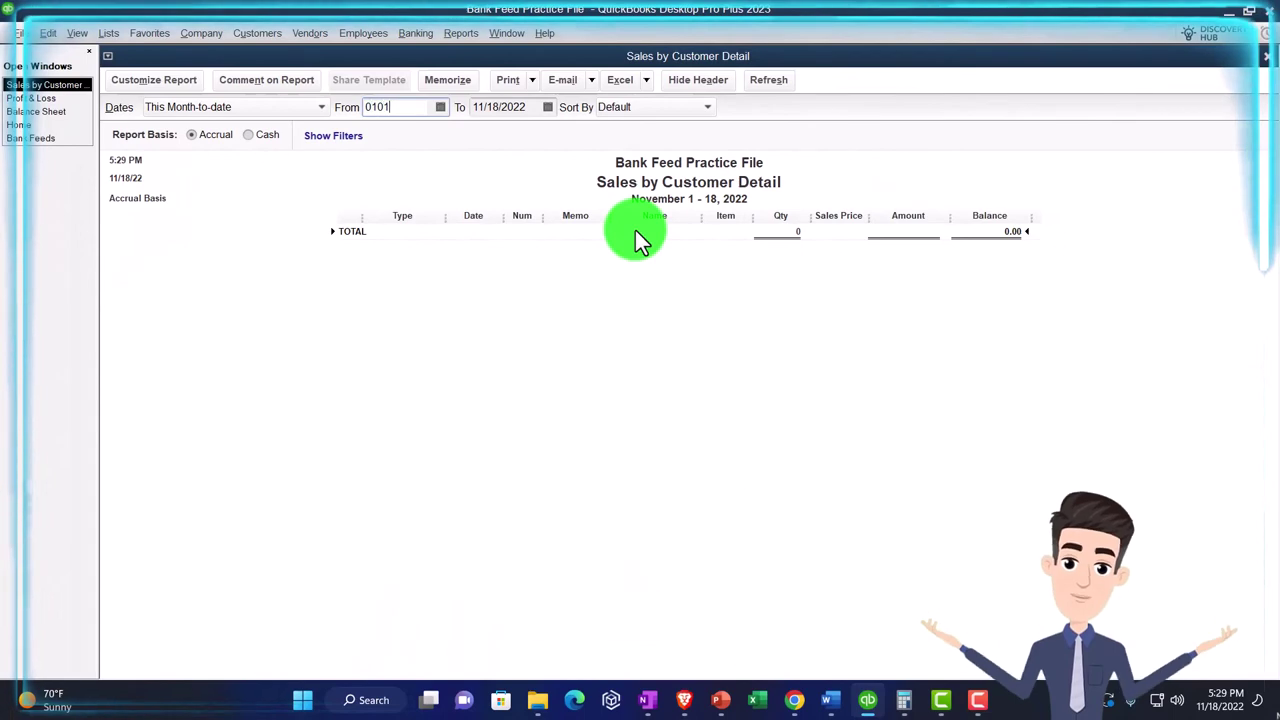
pyautogui.write('12312022')
pyautogui.press('Tab')
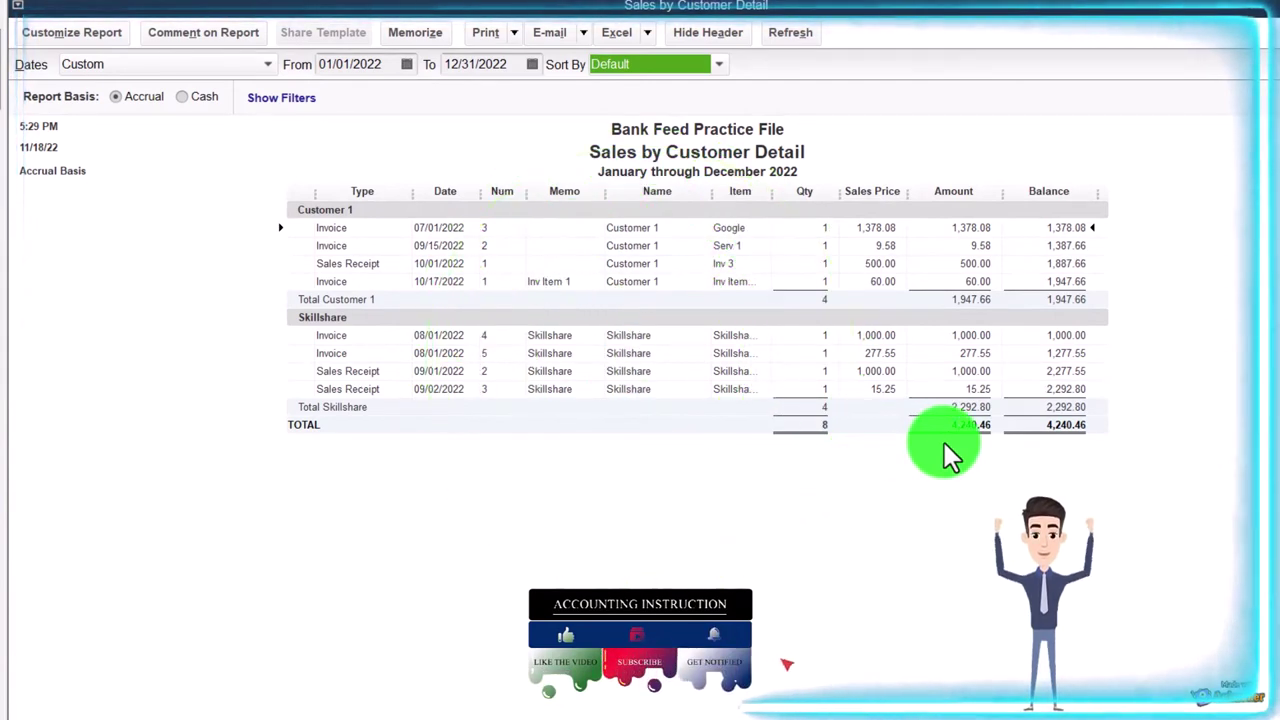
pyautogui.click(1265, 57)
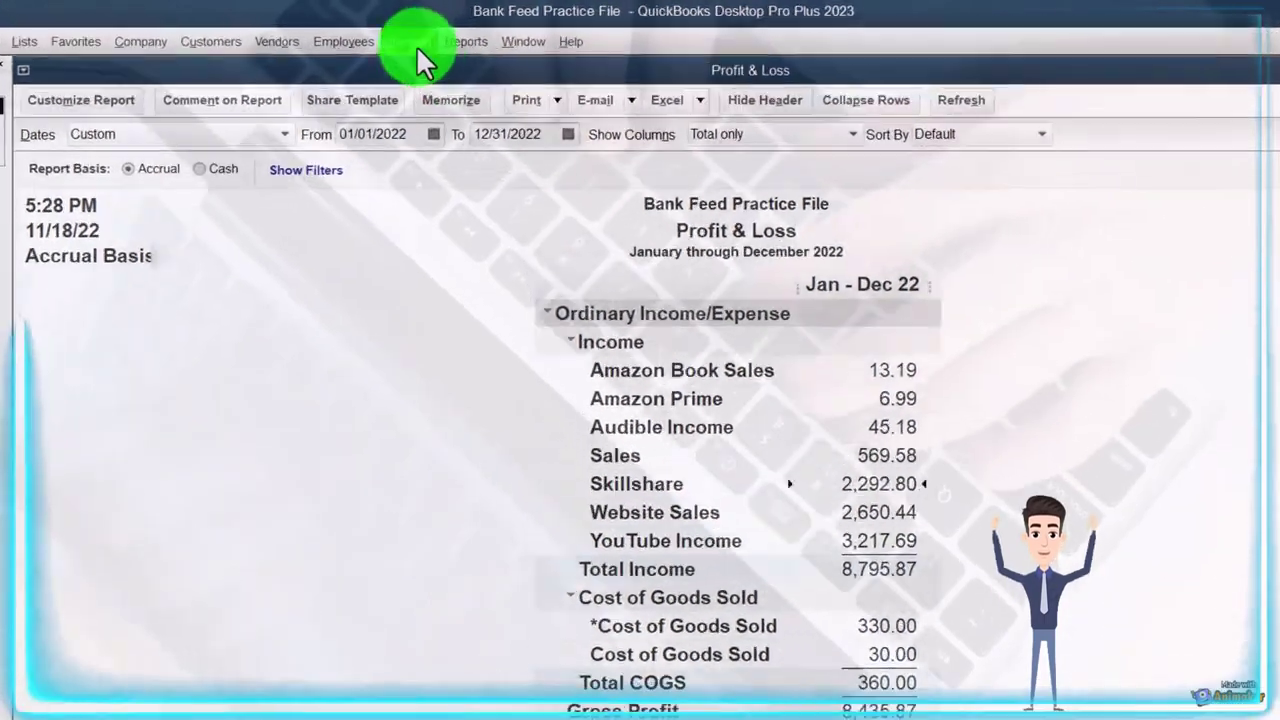
# - Run the Sales by Item Detail report for 01/01/2022 to 12/31/2022, review the Skillshare item's sales, and close it
pyautogui.click(415, 33)
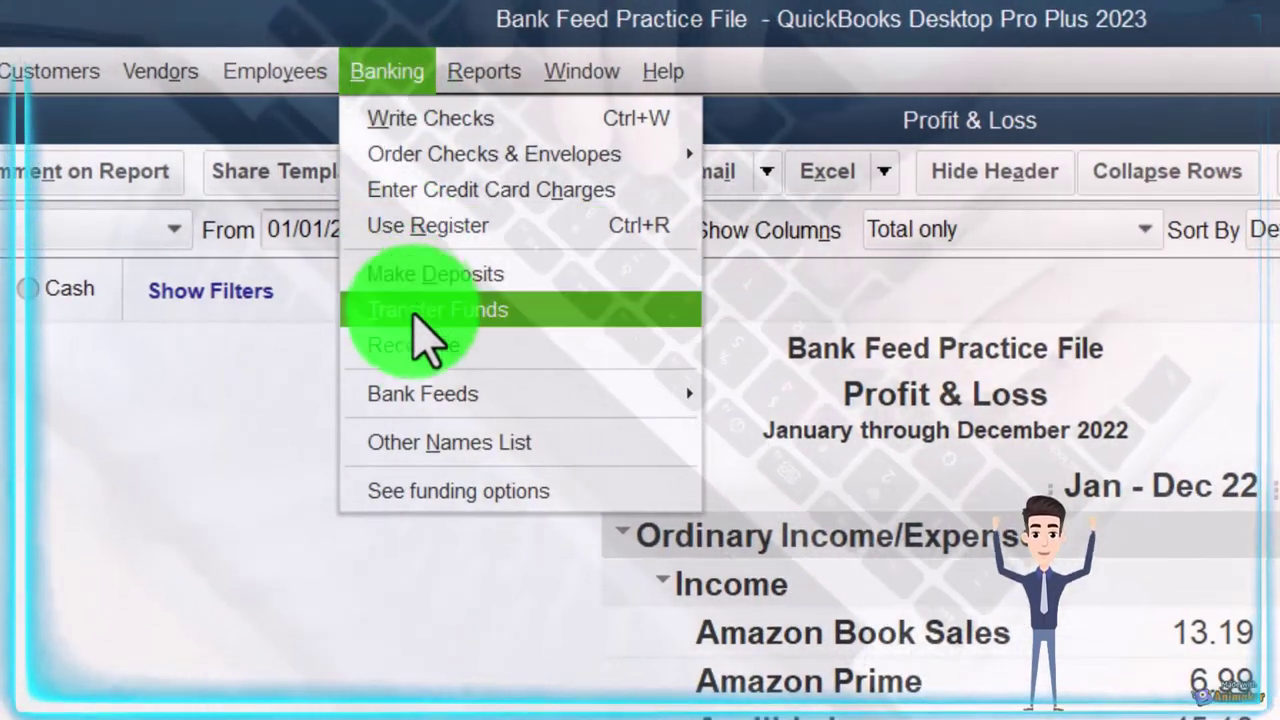
pyautogui.click(484, 71)
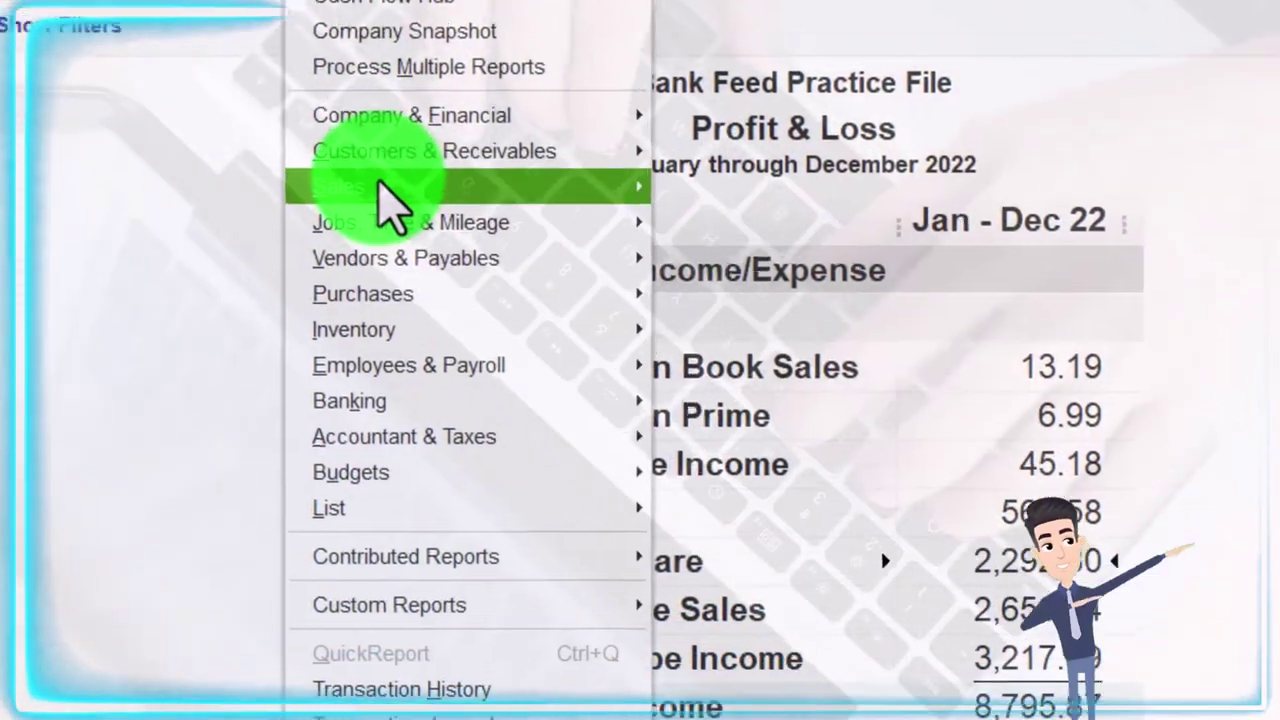
pyautogui.moveTo(595, 185)
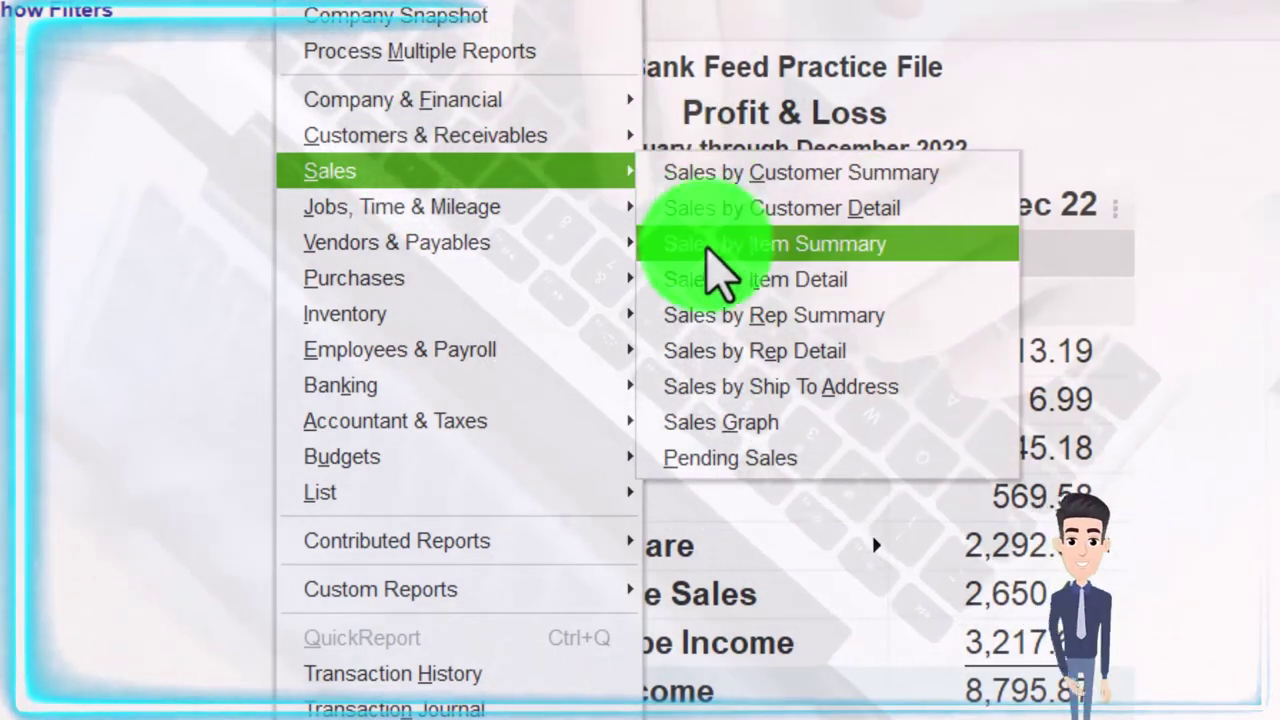
pyautogui.click(690, 285)
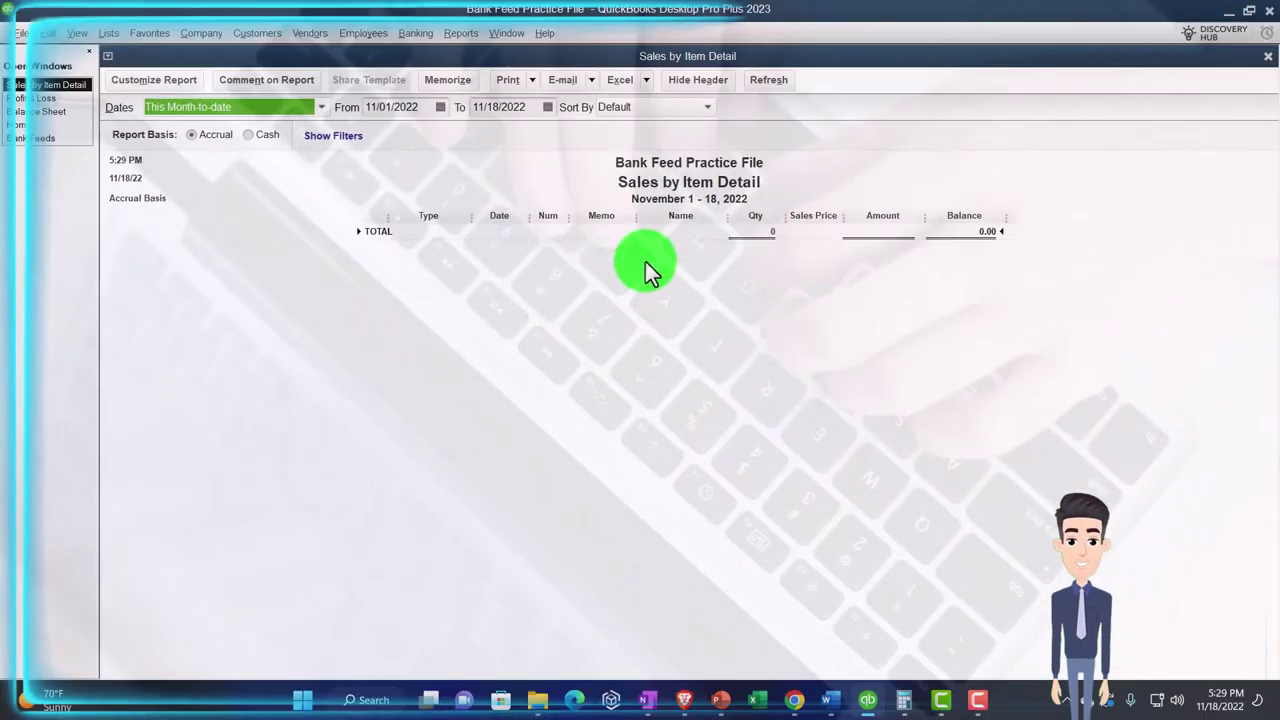
pyautogui.write('01/01/2022')
pyautogui.press('Tab')
pyautogui.write('1')
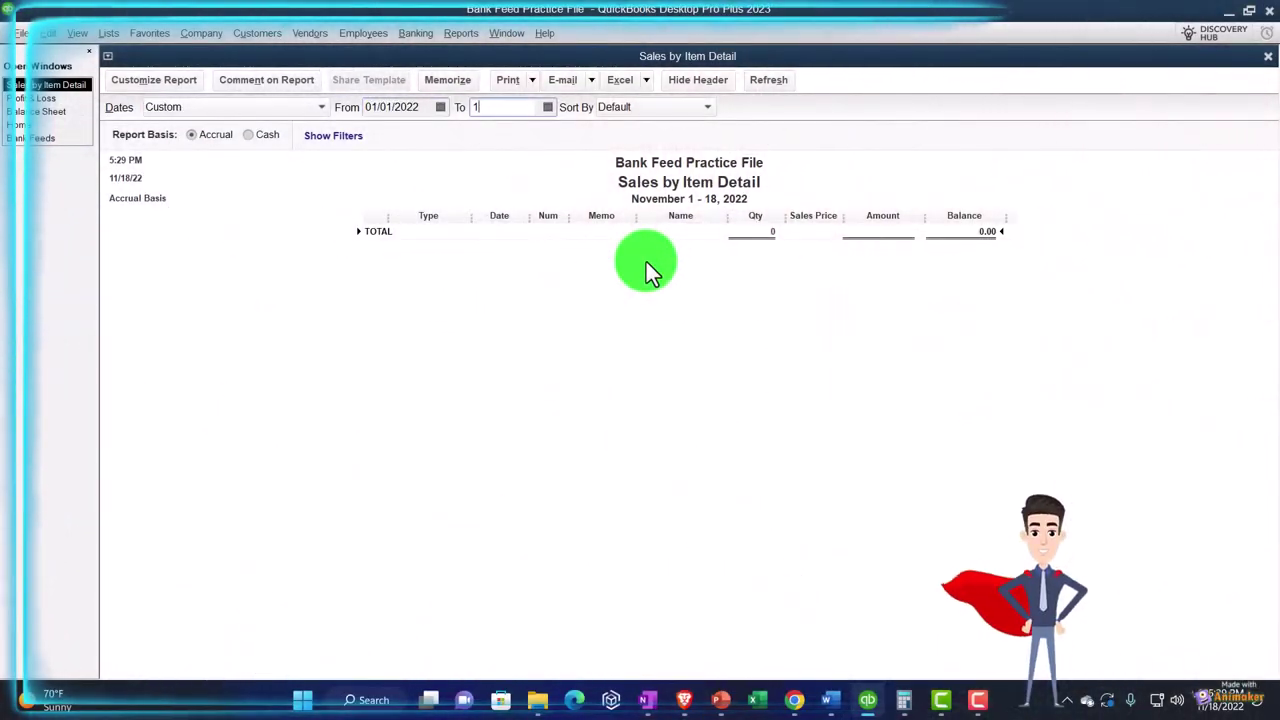
pyautogui.press('Tab')
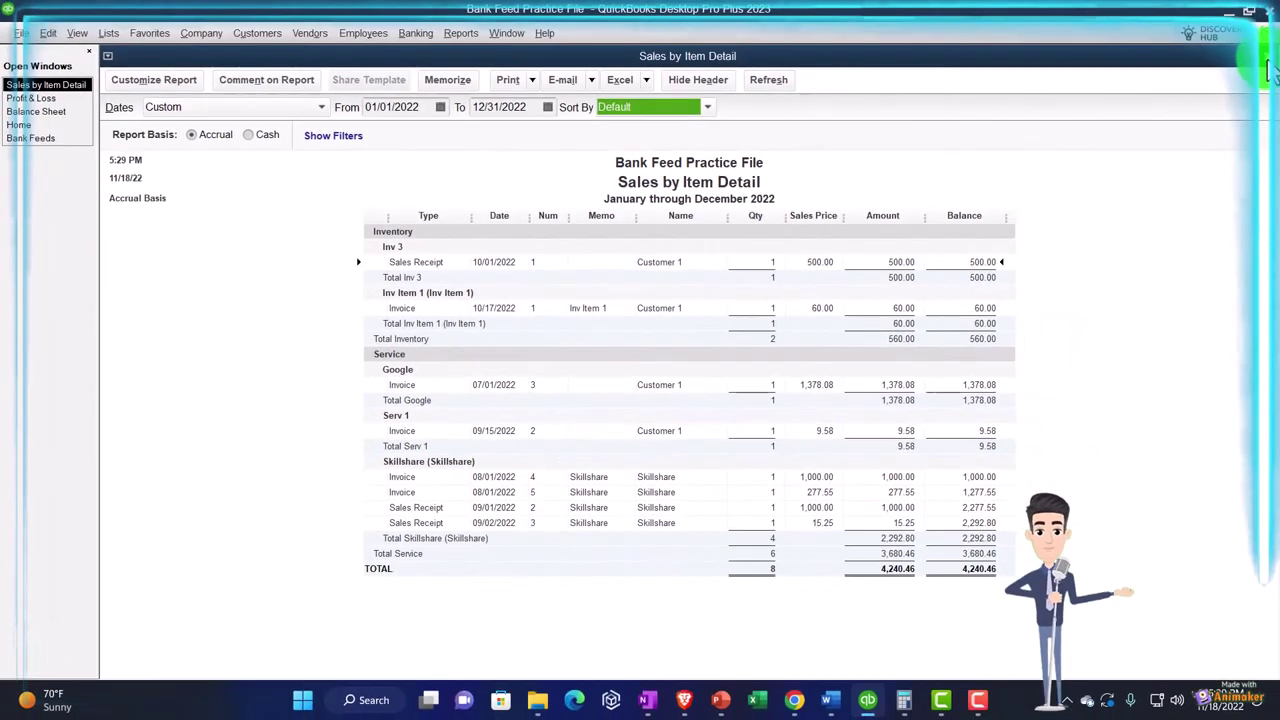
pyautogui.click(1267, 58)
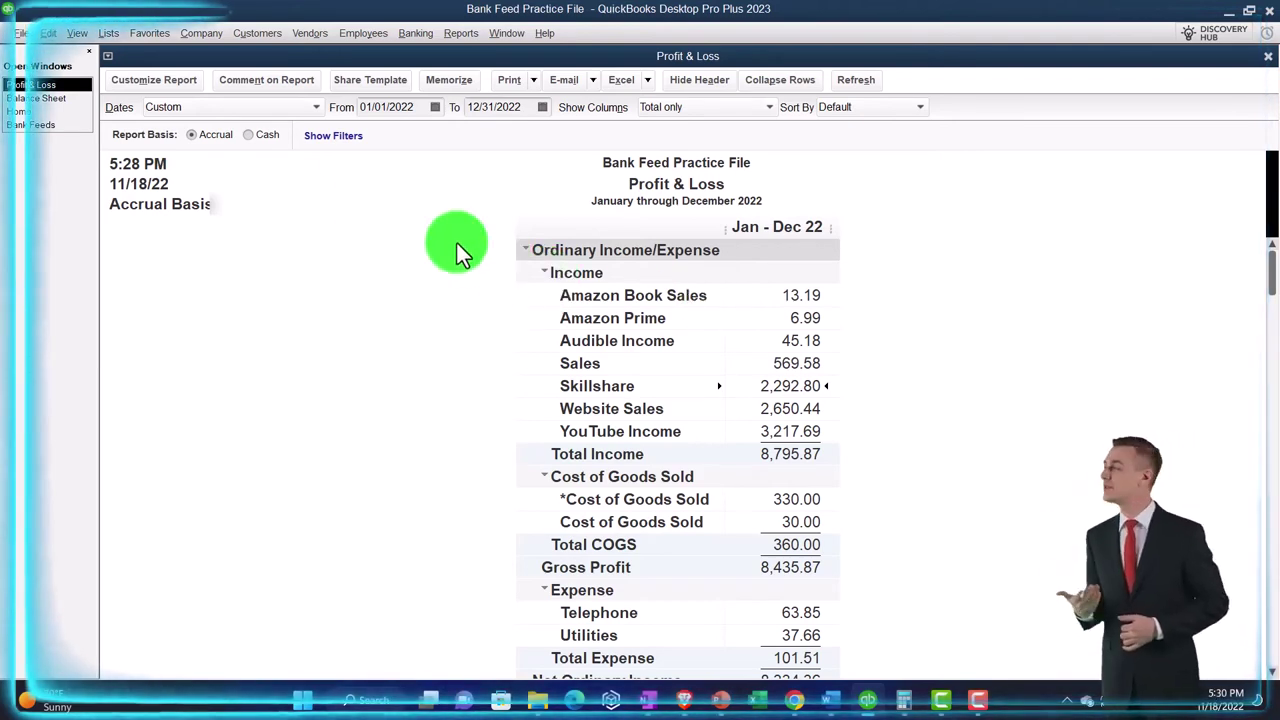
# - View the customer payments waiting to be deposited, then leave the deposit form without recording anything
pyautogui.click(43, 126)
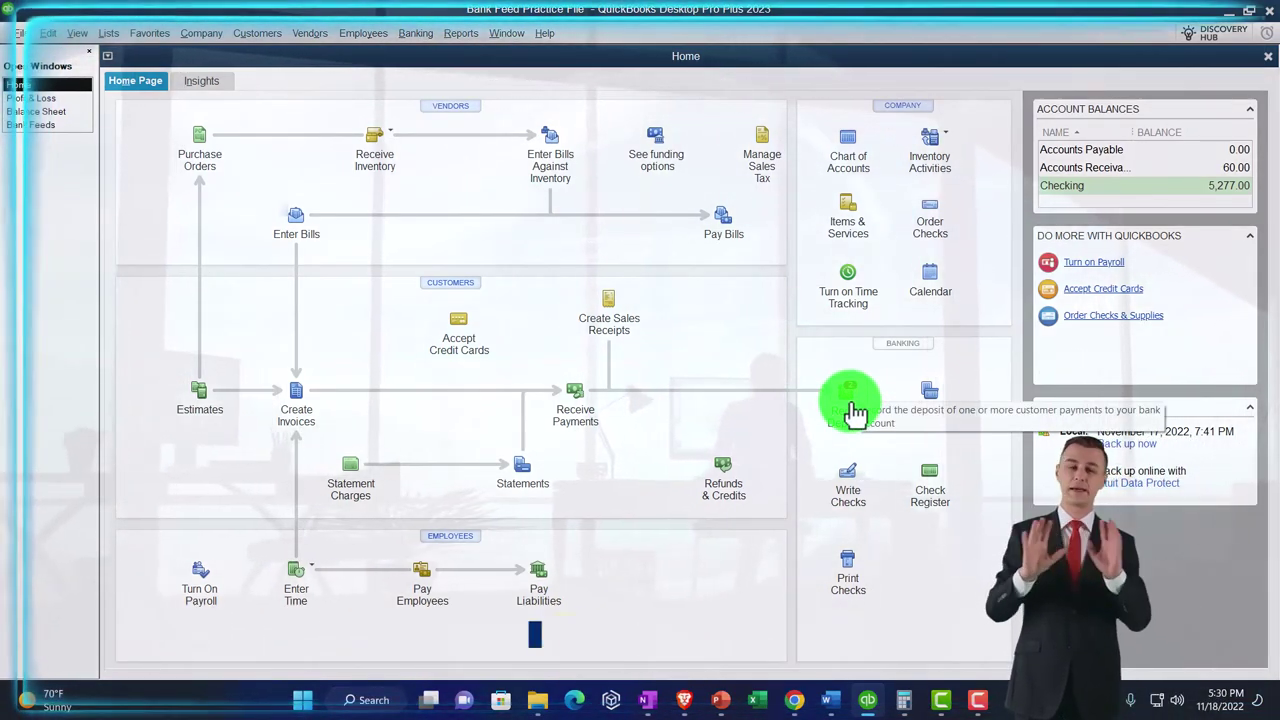
pyautogui.click(853, 410)
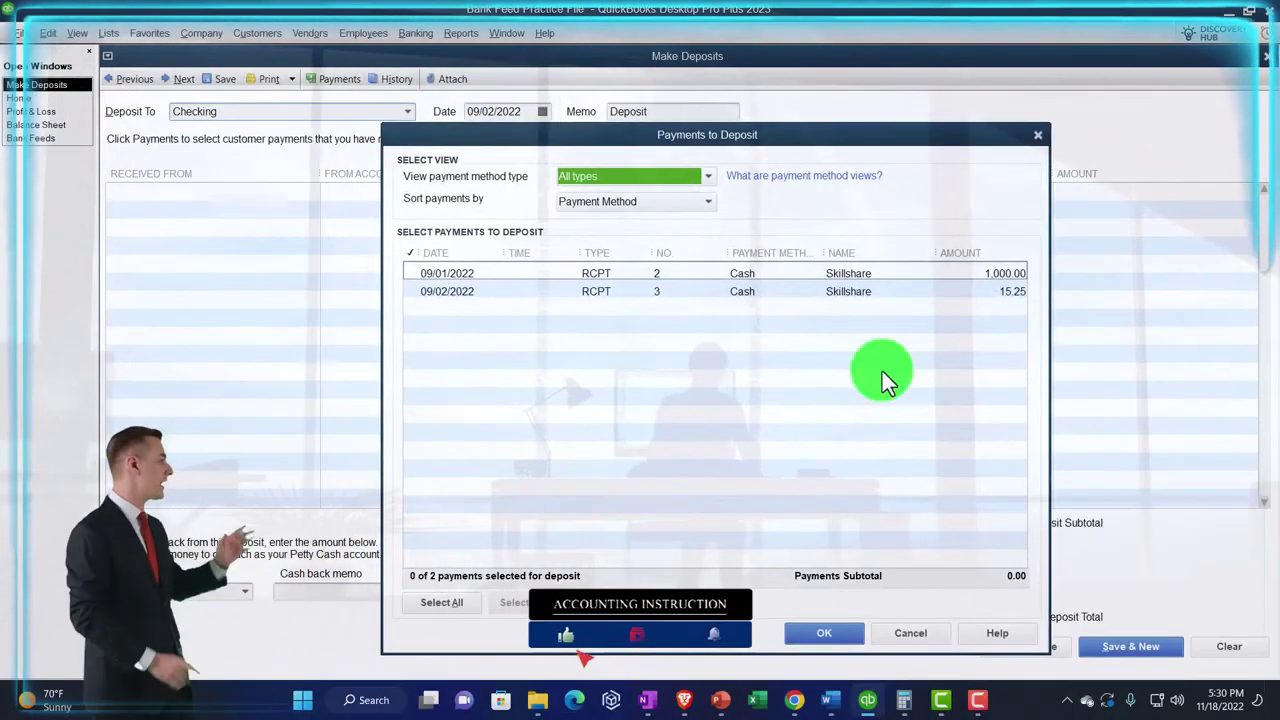
pyautogui.click(1037, 135)
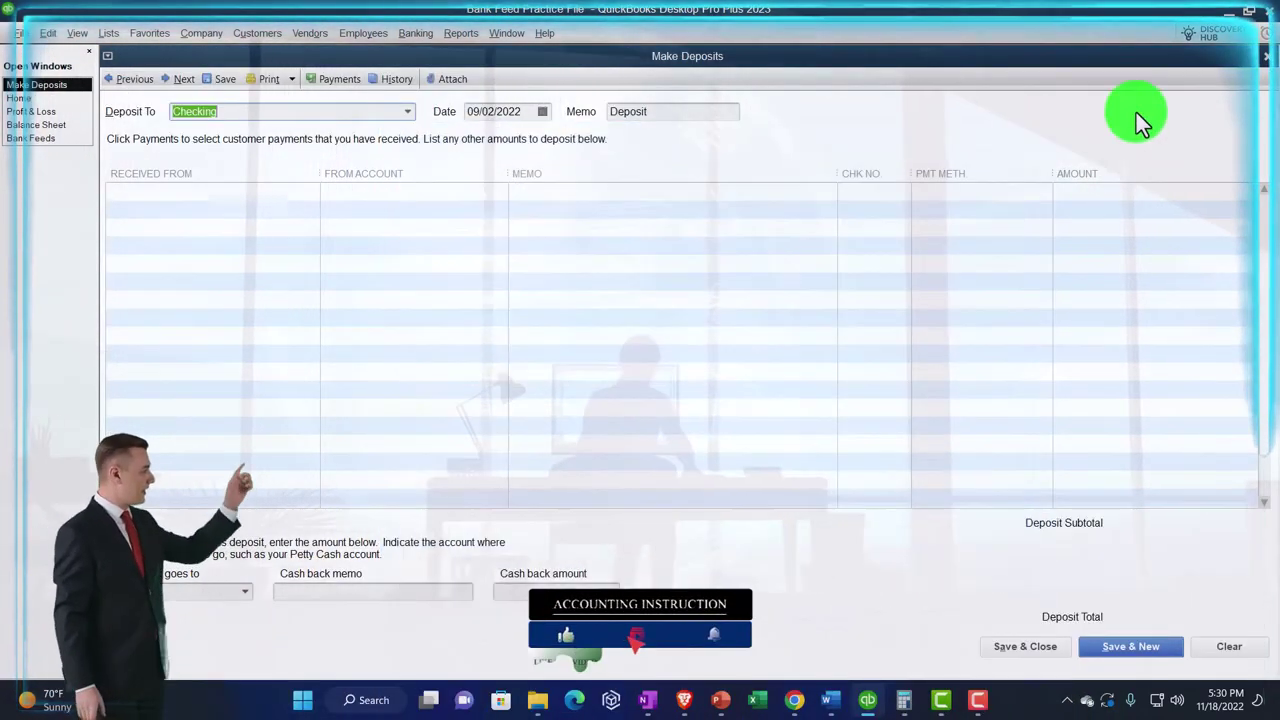
pyautogui.click(1266, 56)
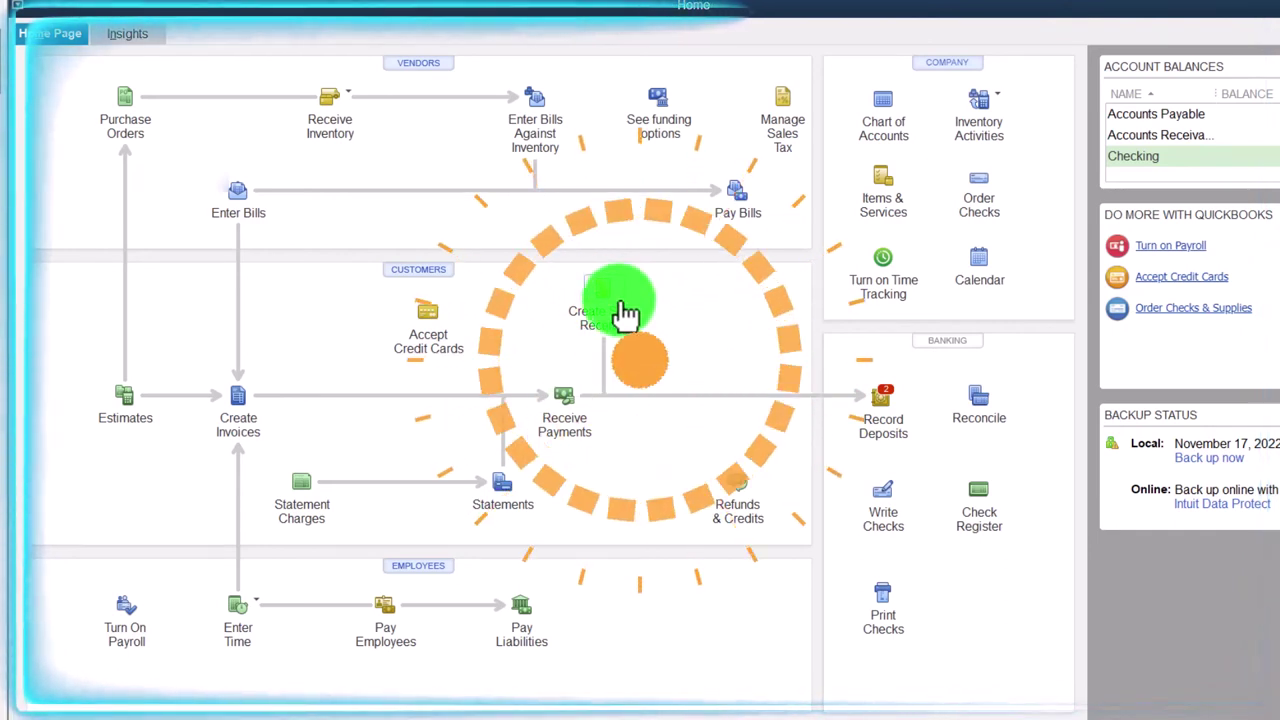
# - Record a deposit of both Skillshare cash receipts into Checking dated 09/02/2022, then save and close it
pyautogui.click(882, 418)
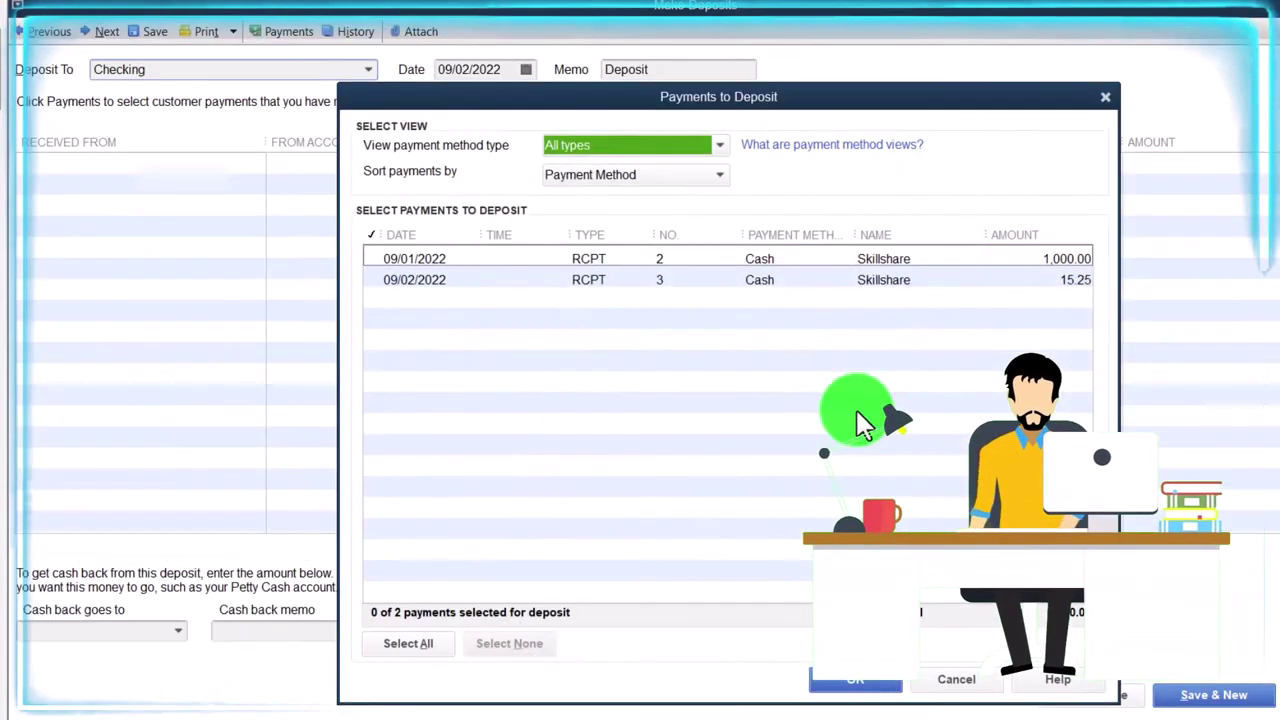
pyautogui.click(386, 256)
pyautogui.click(378, 278)
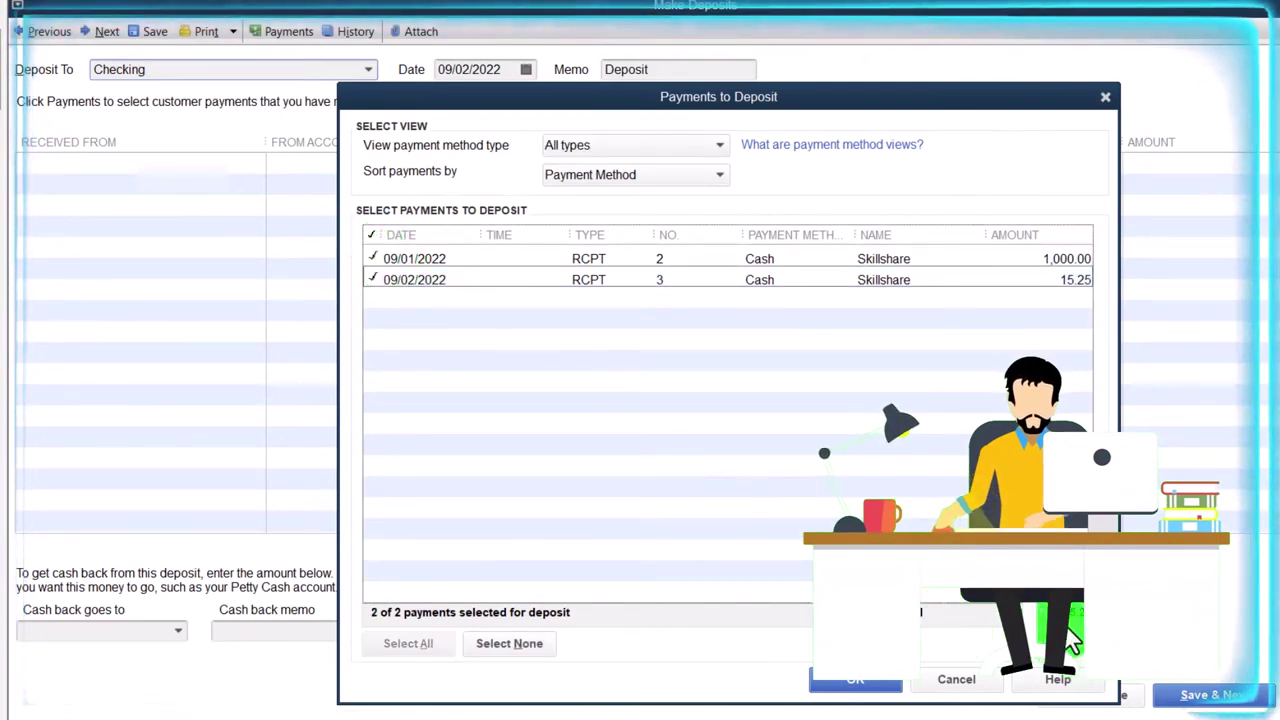
pyautogui.click(894, 688)
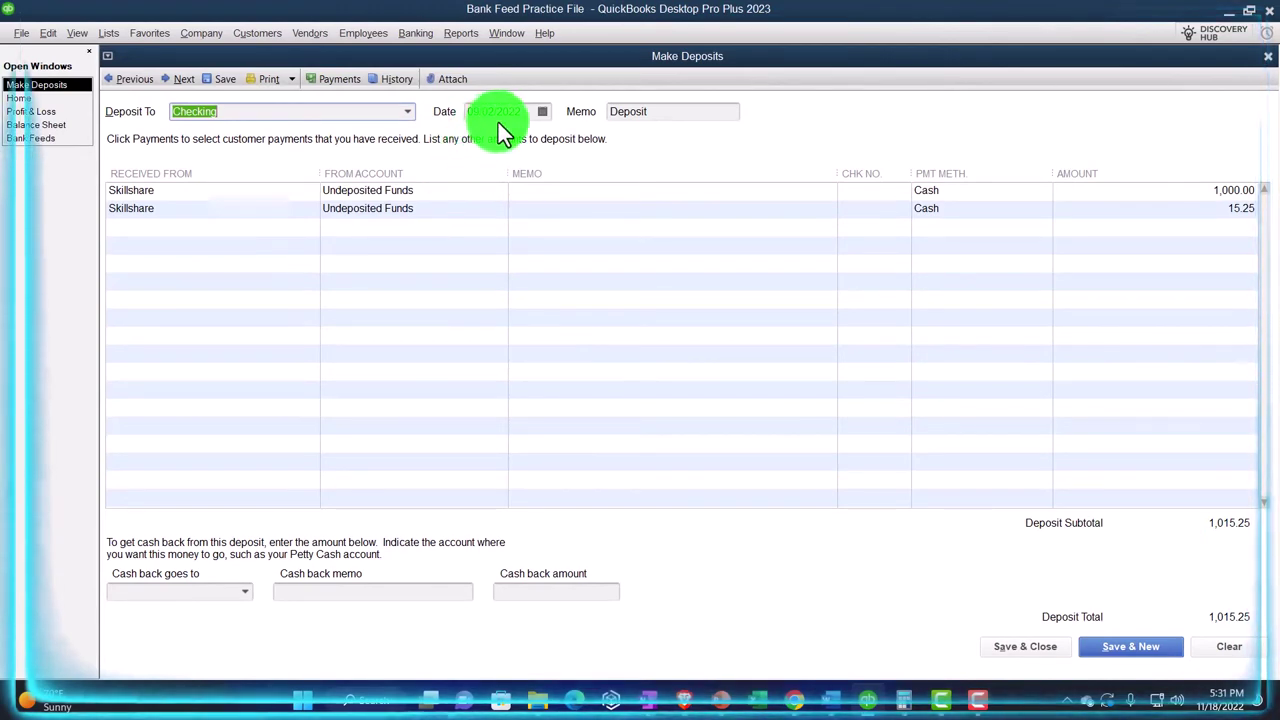
pyautogui.click(997, 646)
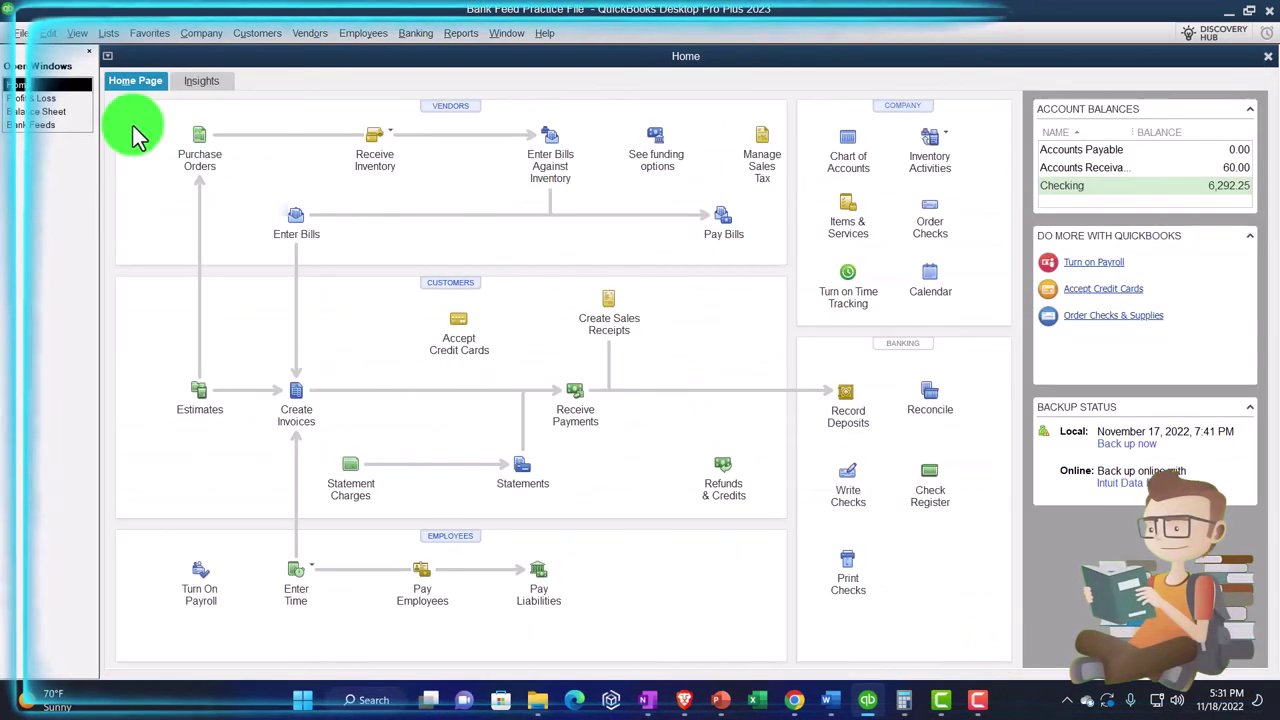
# - Open the transaction detail behind the Balance Sheet's Checking balance, check the 09/02/2022 deposit, and close the detail
pyautogui.click(78, 112)
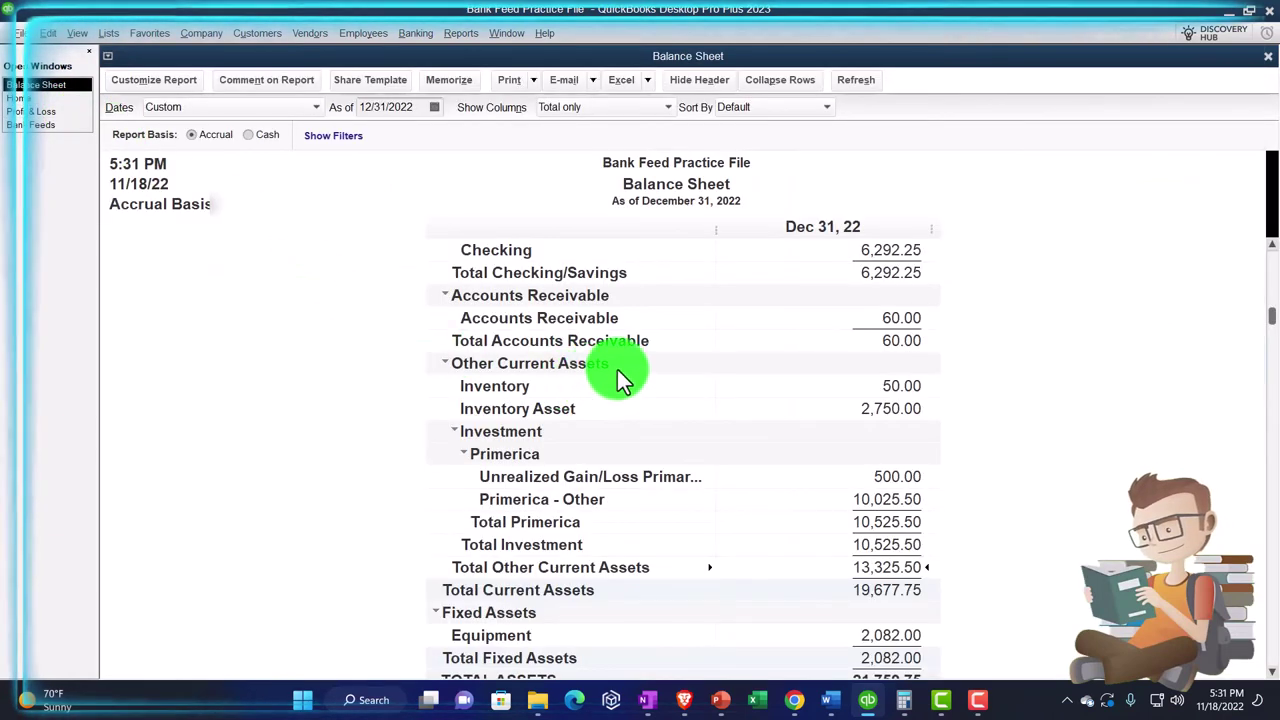
pyautogui.scroll(1, 614, 371)
pyautogui.doubleClick(878, 315)
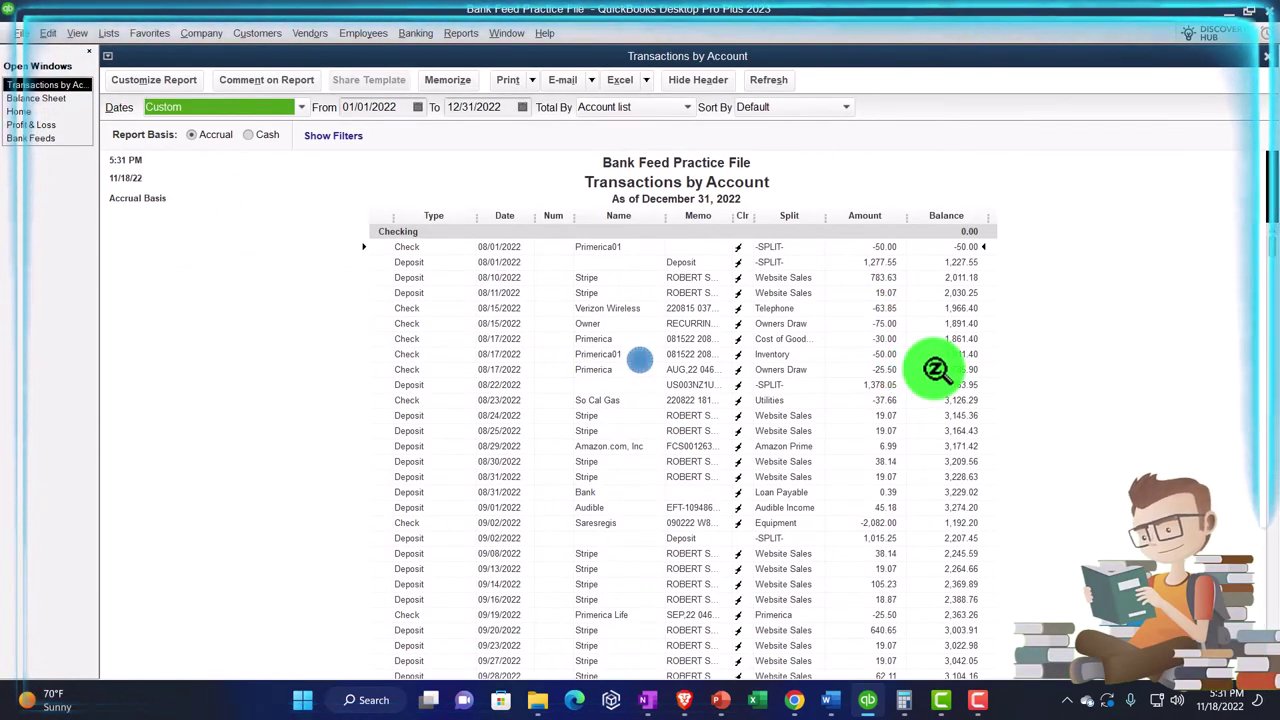
pyautogui.scroll(-1, 949, 429)
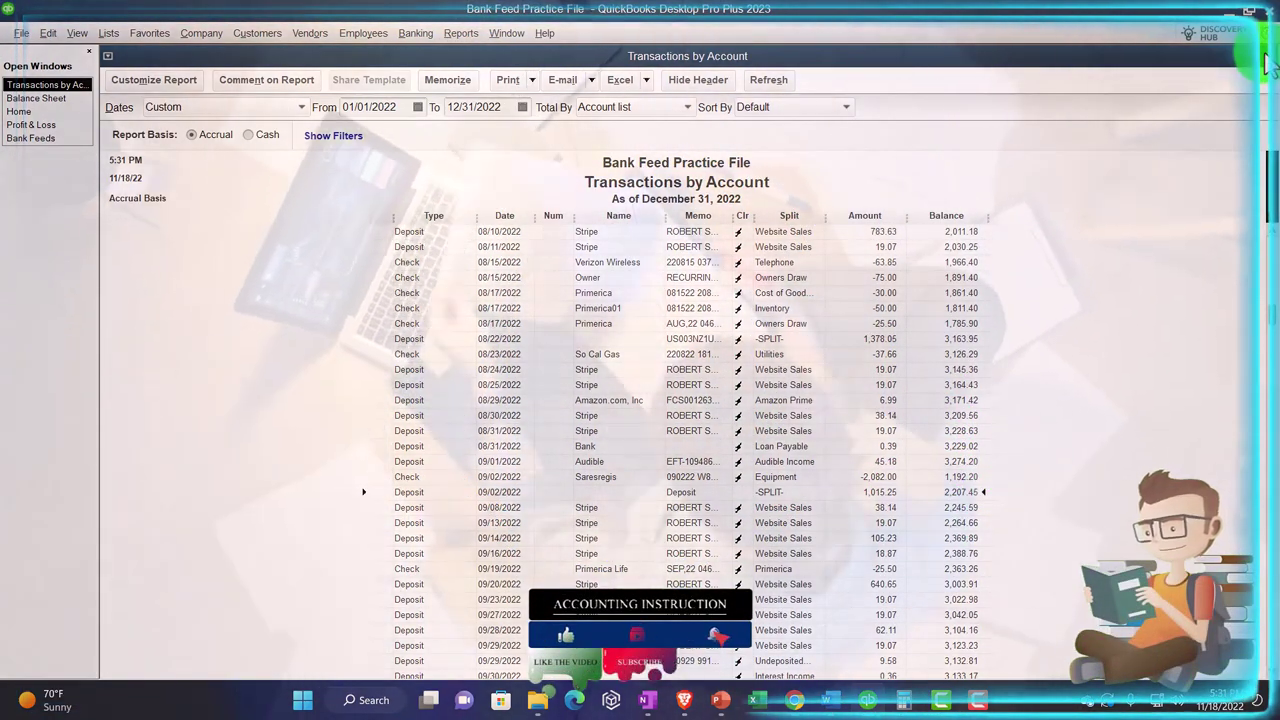
pyautogui.click(1264, 58)
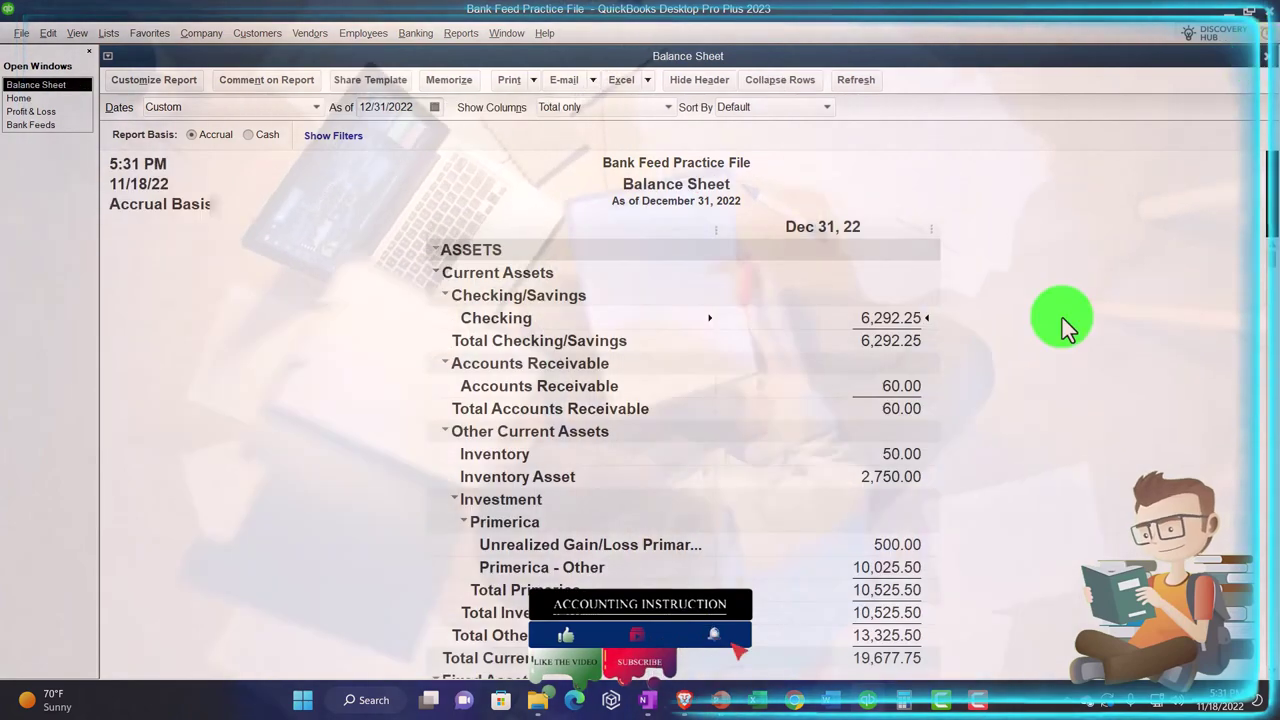
# - Set the Balance Sheet's advanced options to display active rows, and open the transaction detail behind Undeposited Funds
pyautogui.scroll(-3, 1060, 320)
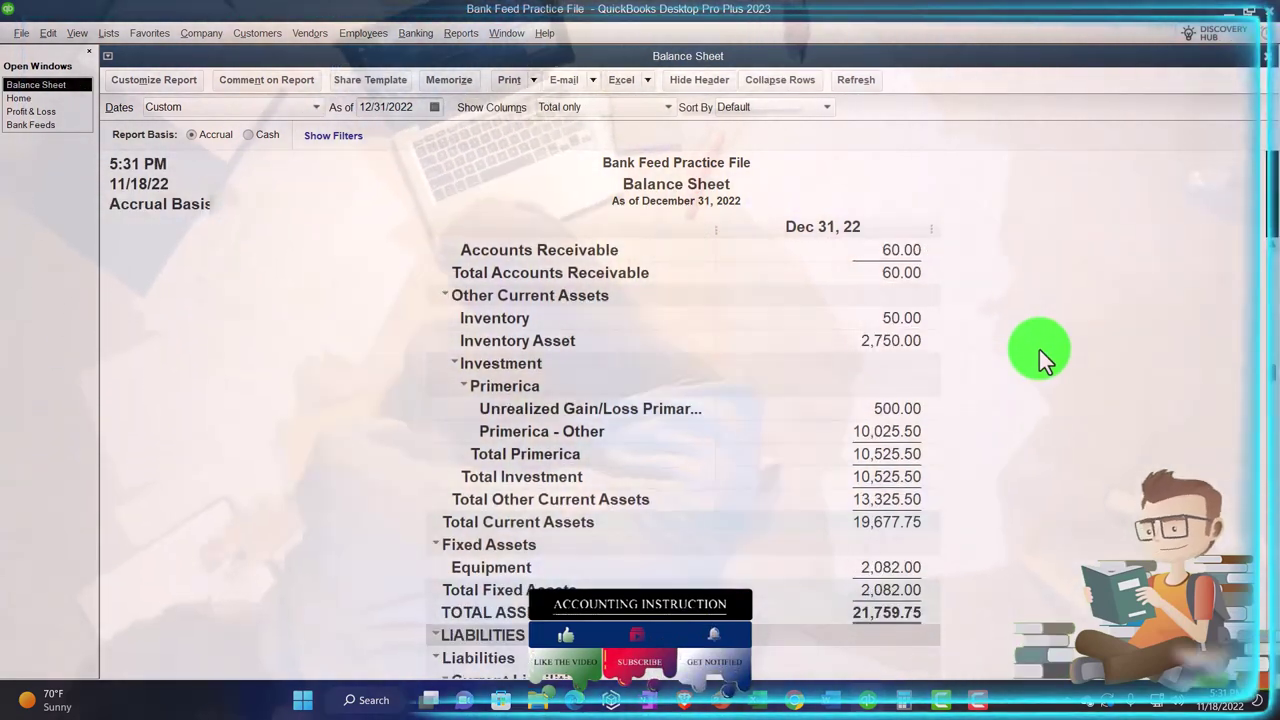
pyautogui.click(168, 82)
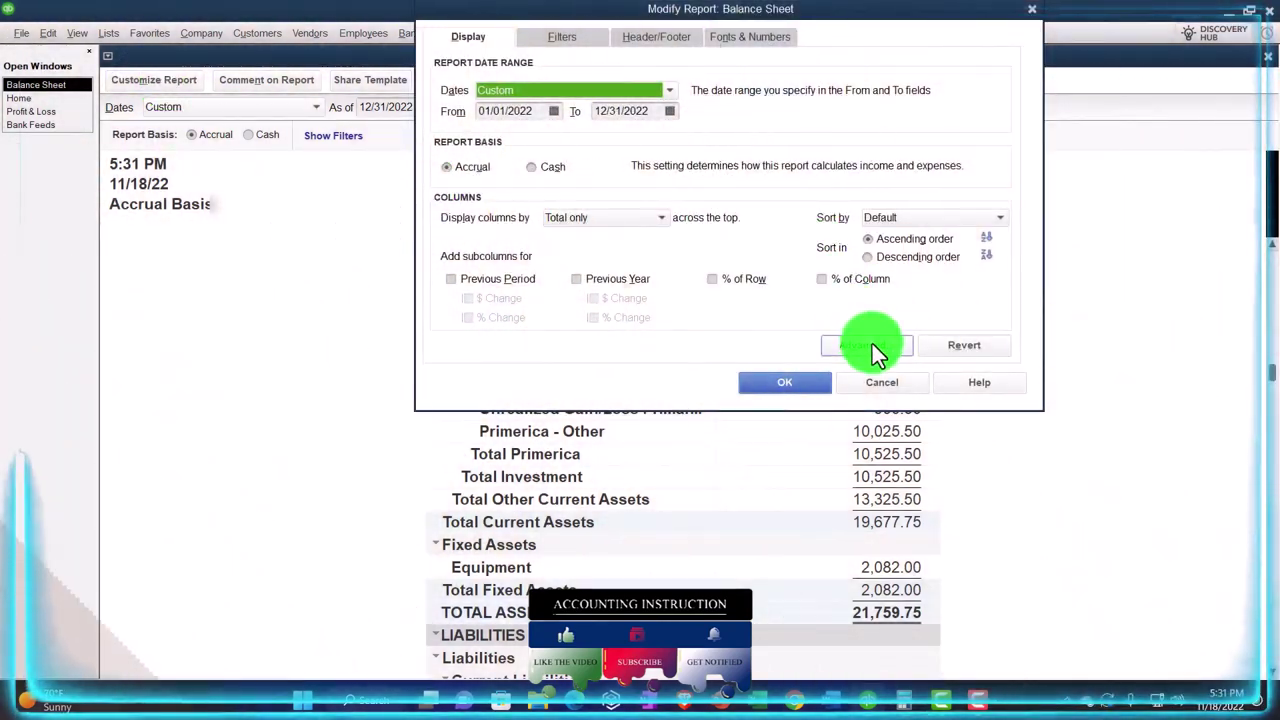
pyautogui.click(866, 345)
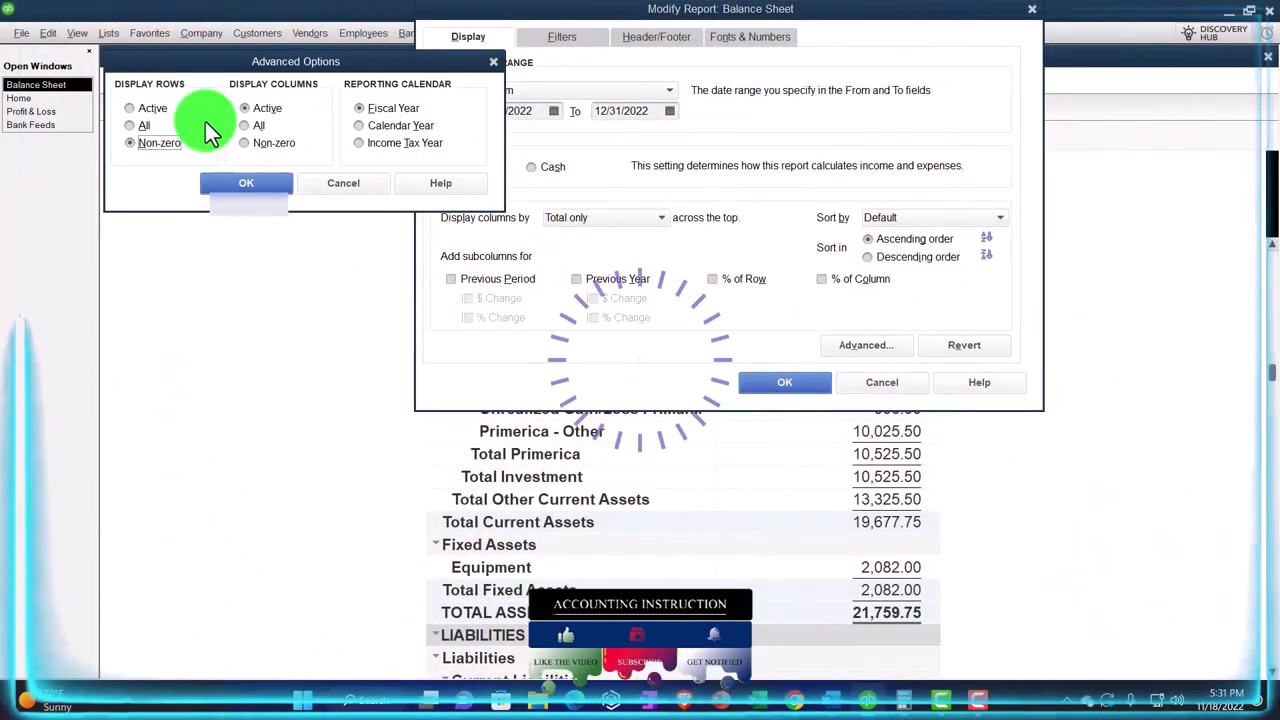
pyautogui.click(152, 108)
pyautogui.click(220, 180)
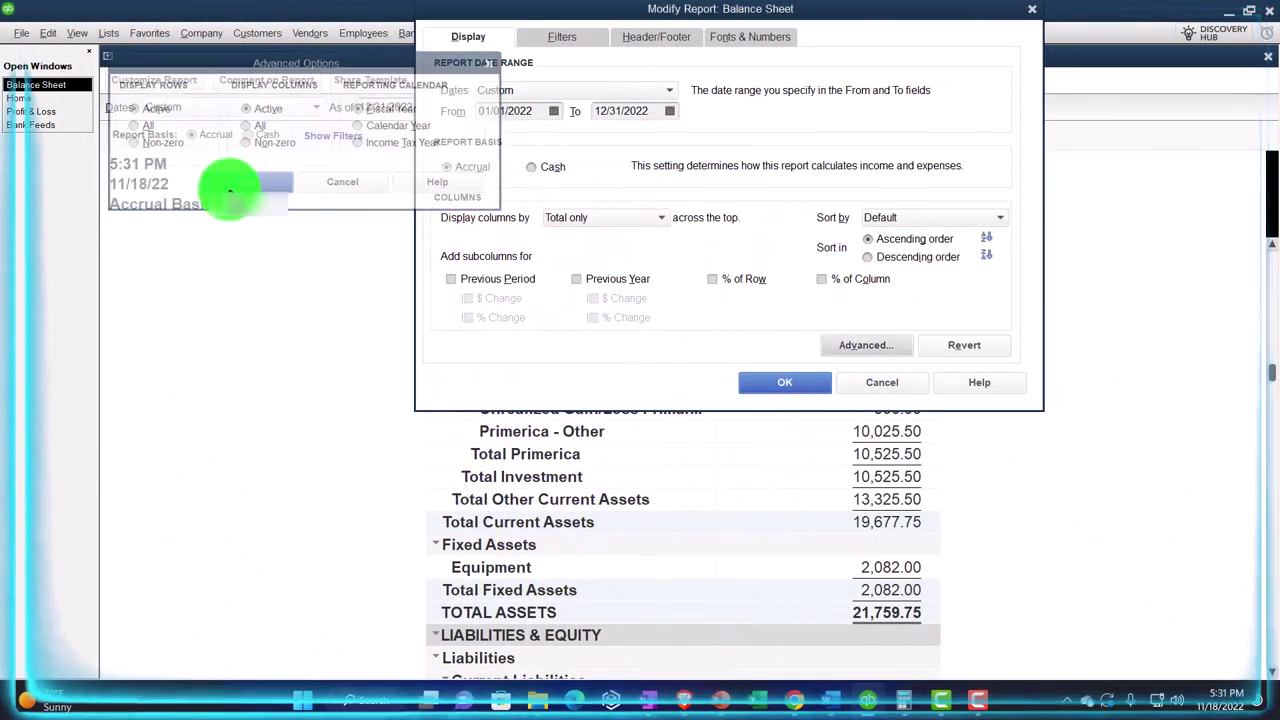
pyautogui.click(778, 386)
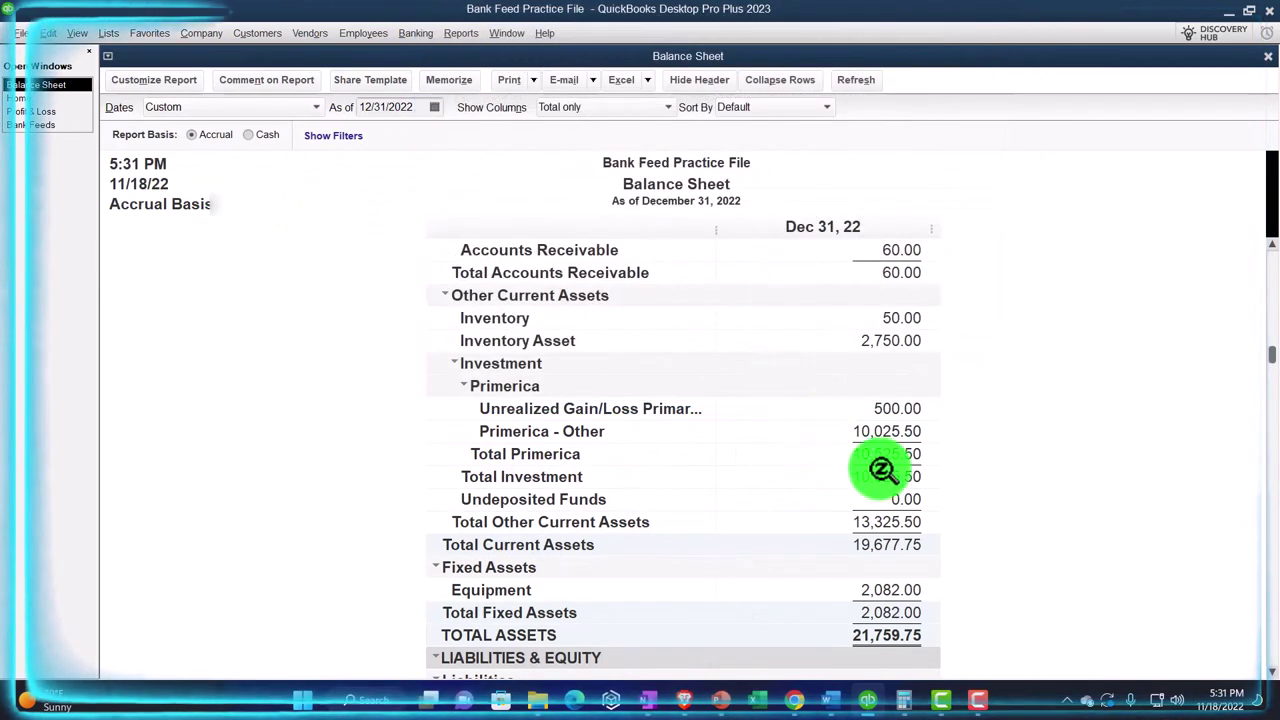
pyautogui.doubleClick(905, 502)
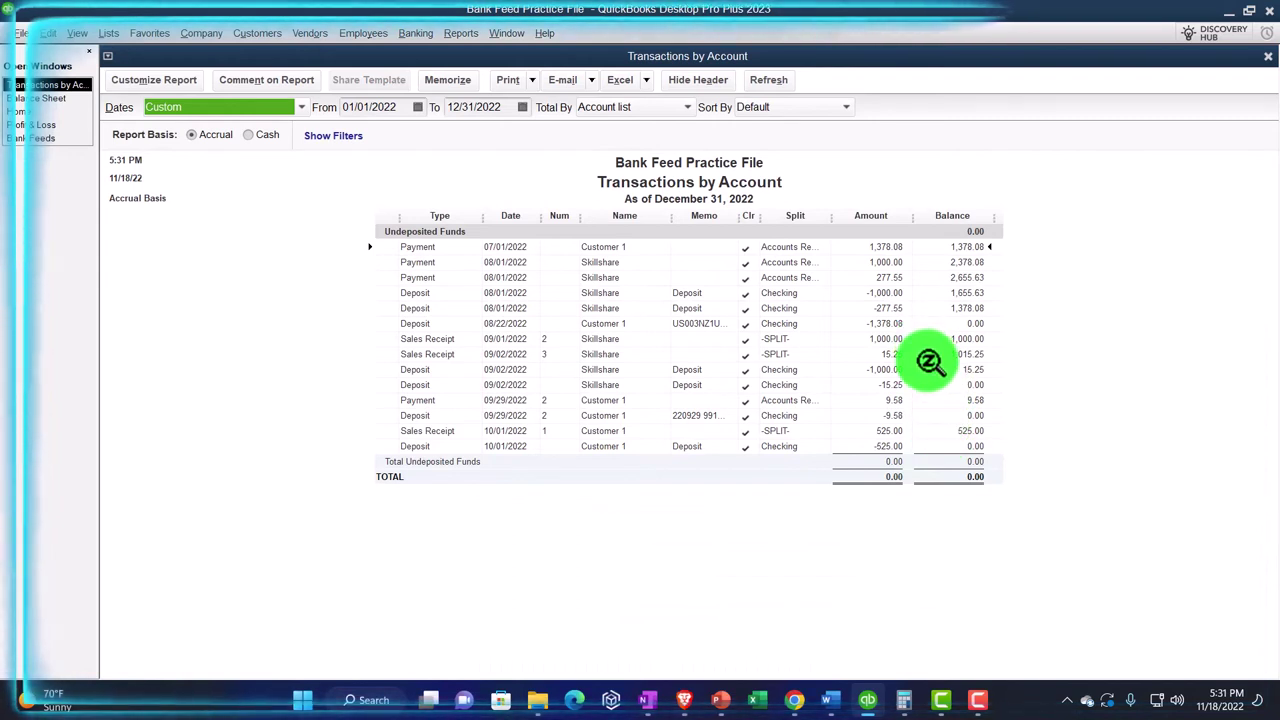
# - Return to the bank feeds, match the 9/19/2022 Skillshare deposit to the existing 09/02/2022 split deposit of 1,015.25, and add it to the register
pyautogui.click(1272, 64)
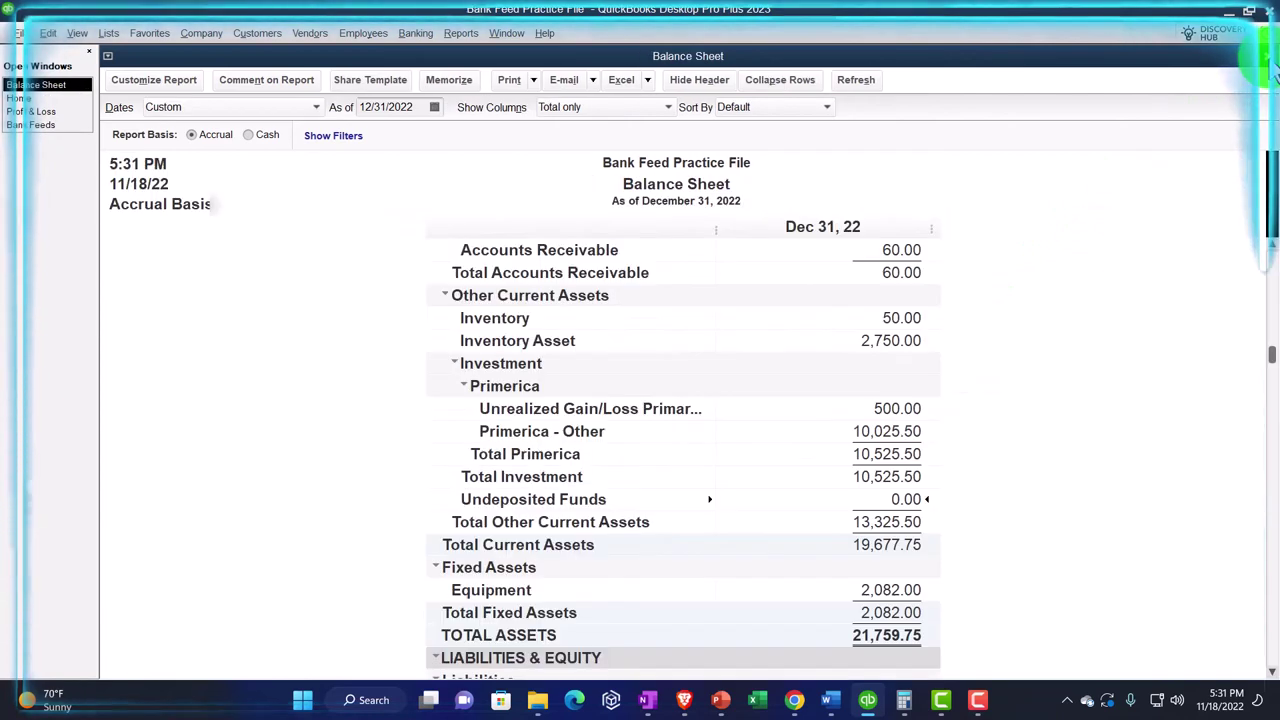
pyautogui.click(40, 124)
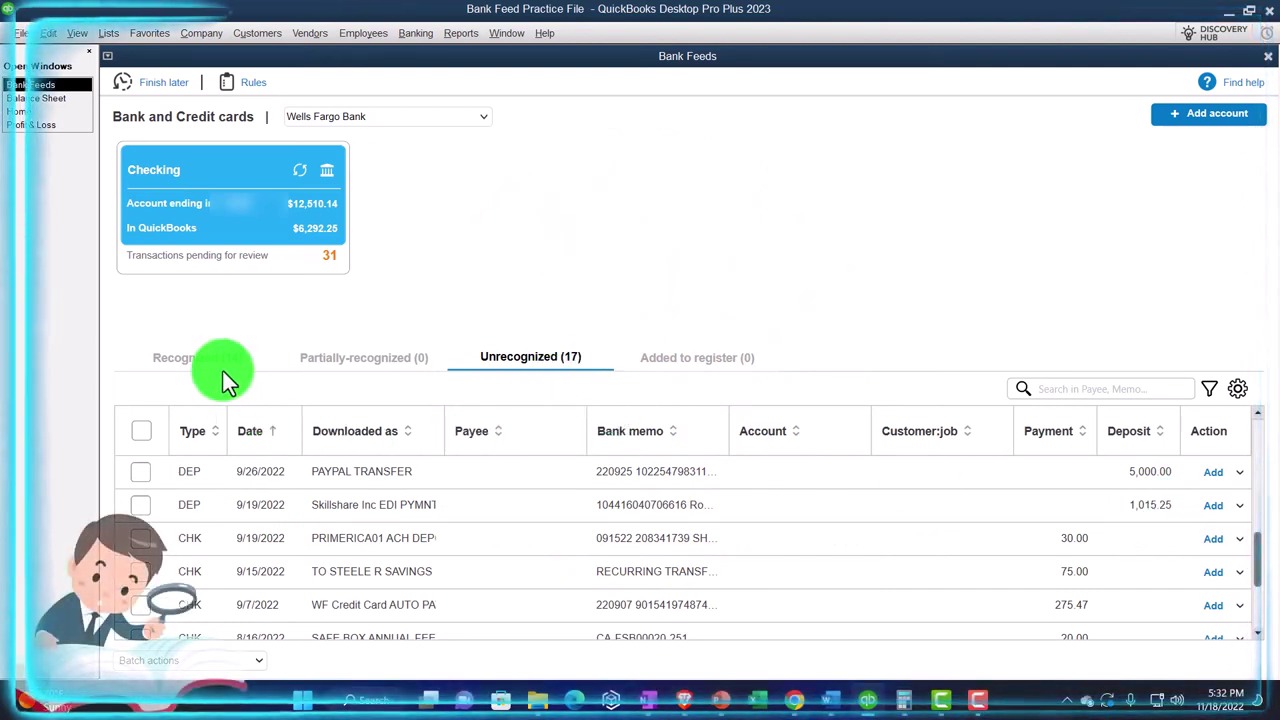
pyautogui.click(1241, 505)
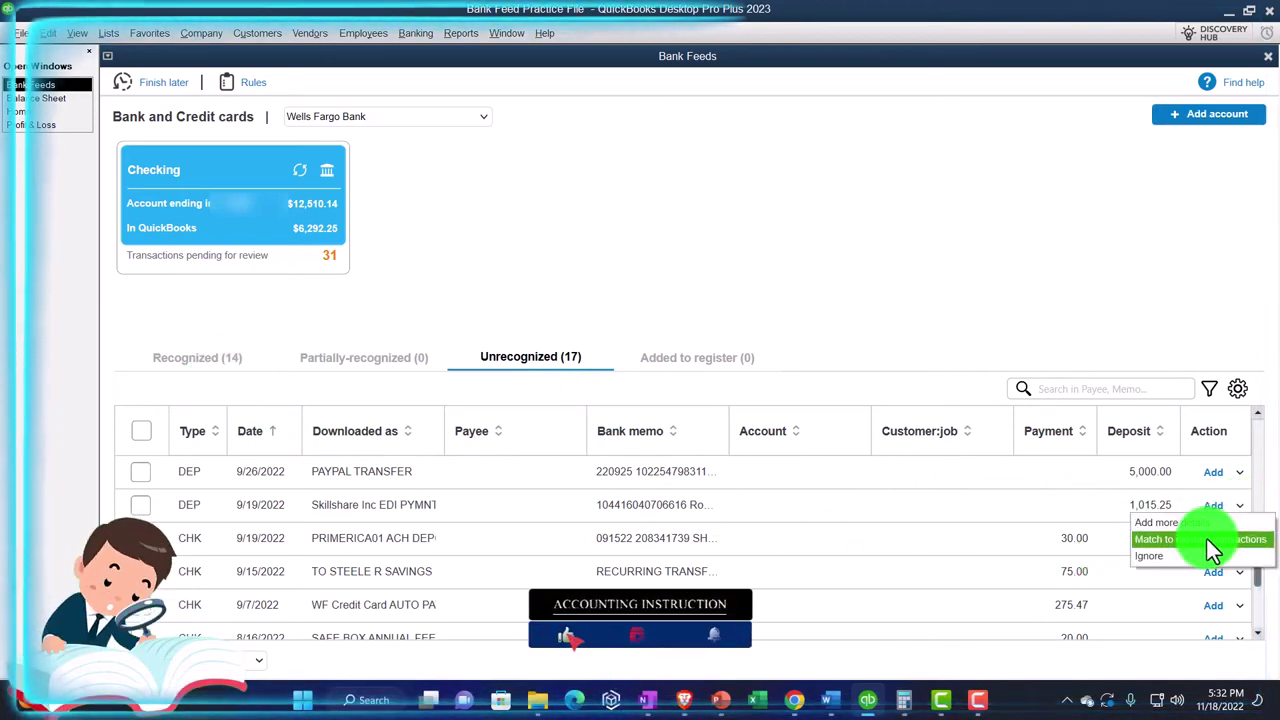
pyautogui.click(1212, 539)
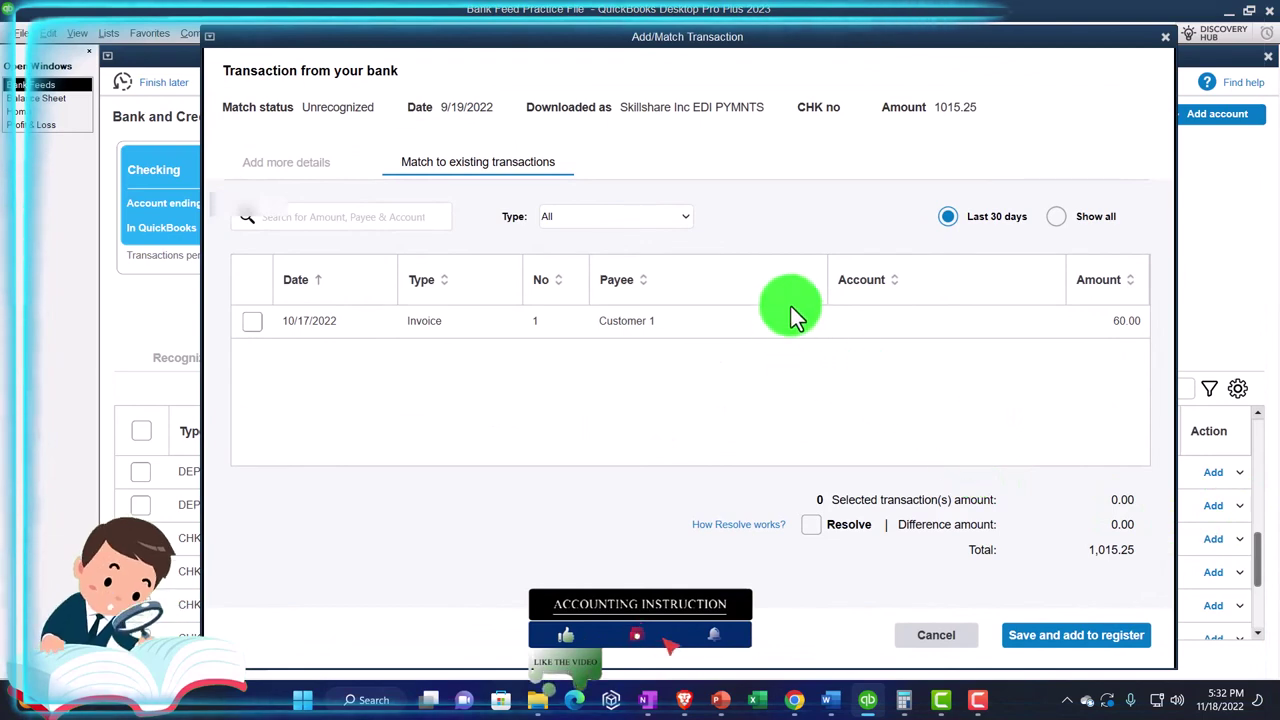
pyautogui.click(1057, 215)
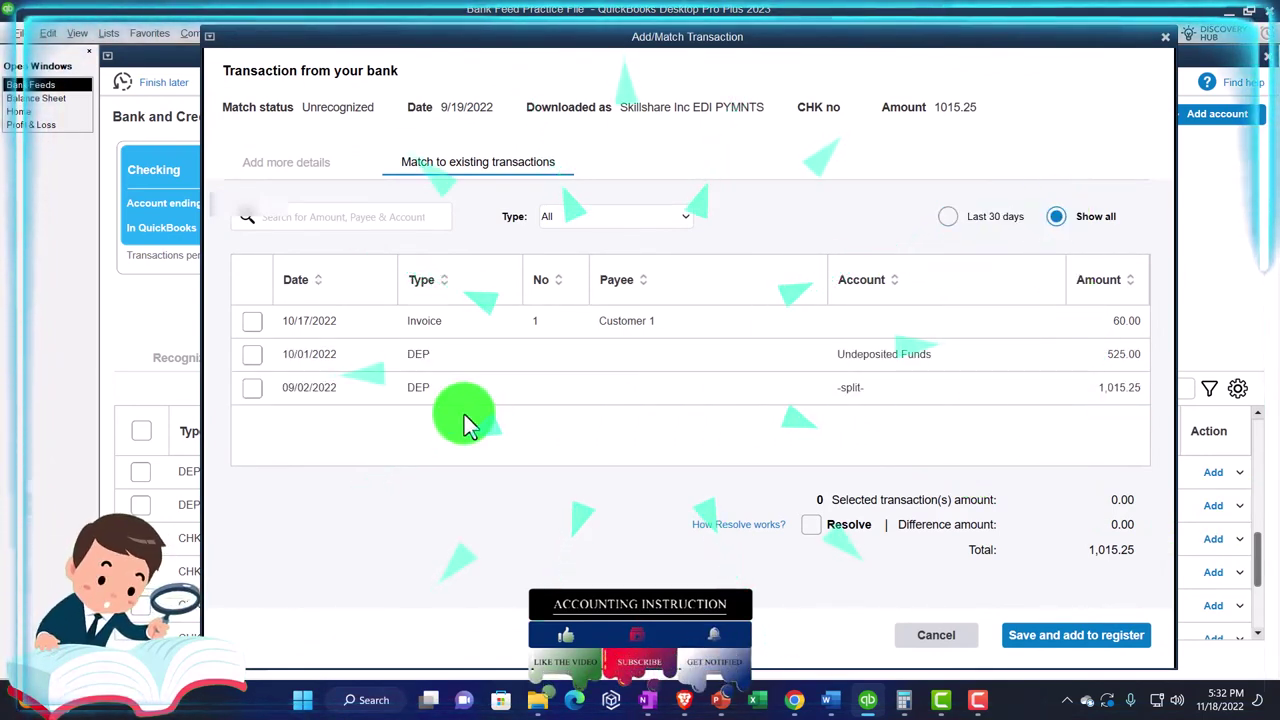
pyautogui.click(253, 388)
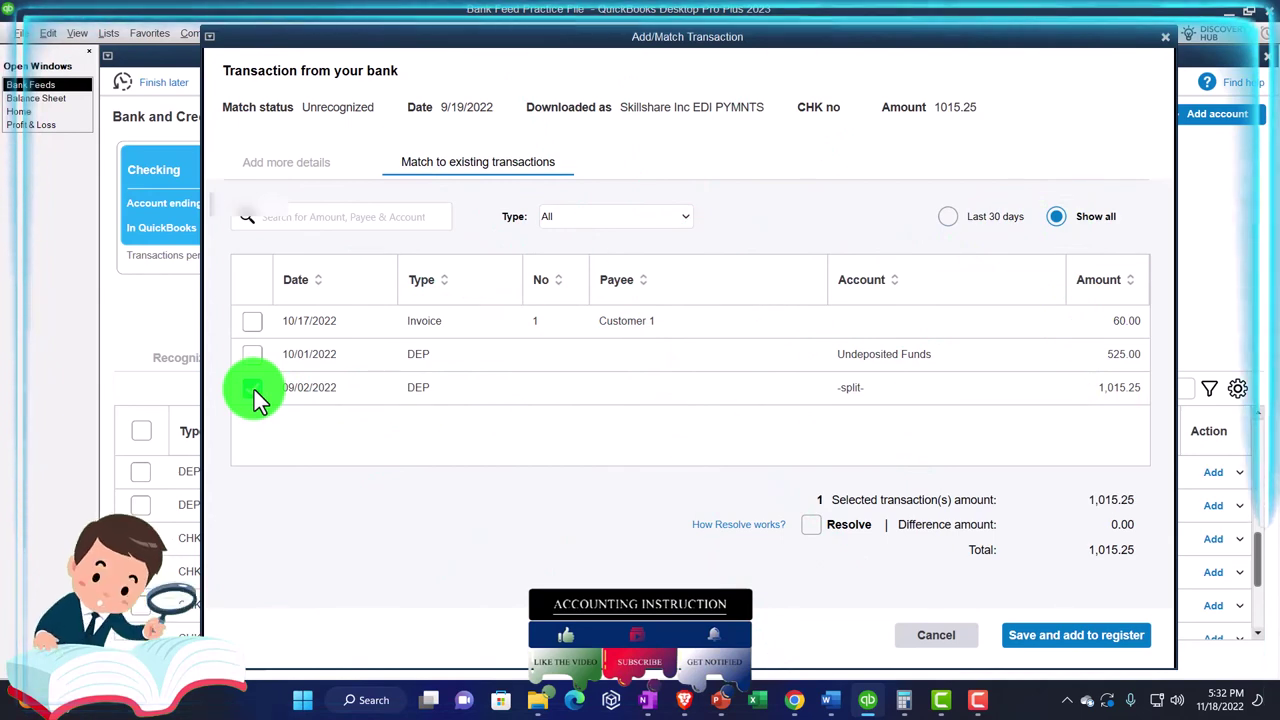
pyautogui.click(1043, 640)
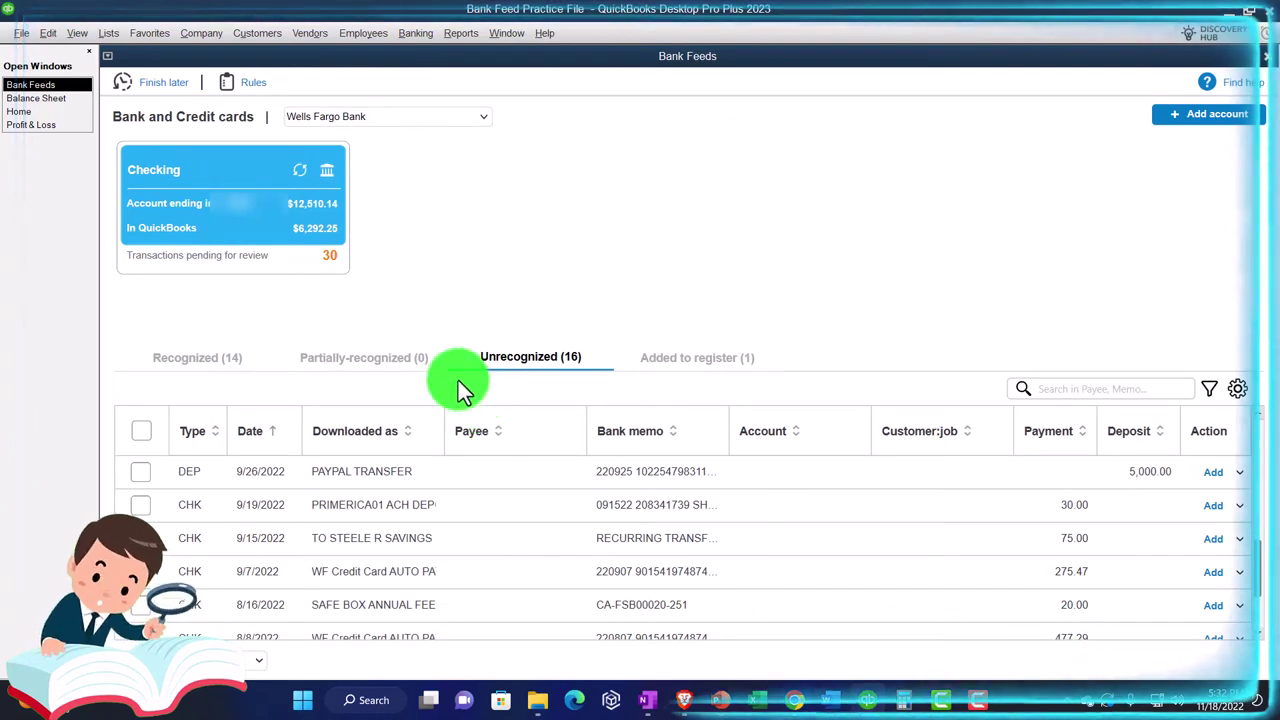
# - Open the transaction detail behind the Balance Sheet's Checking balance, check the cleared mark on the 09/02/2022 deposit, and close the detail
pyautogui.click(45, 100)
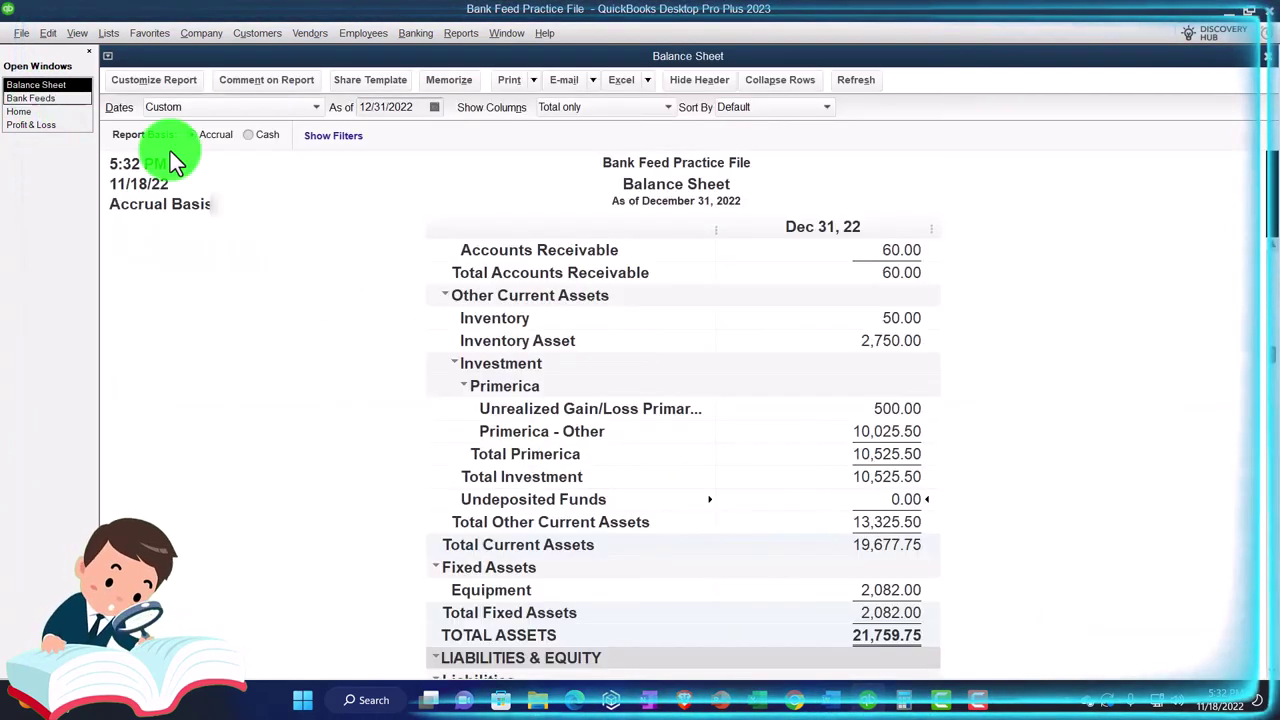
pyautogui.scroll(2, 717, 500)
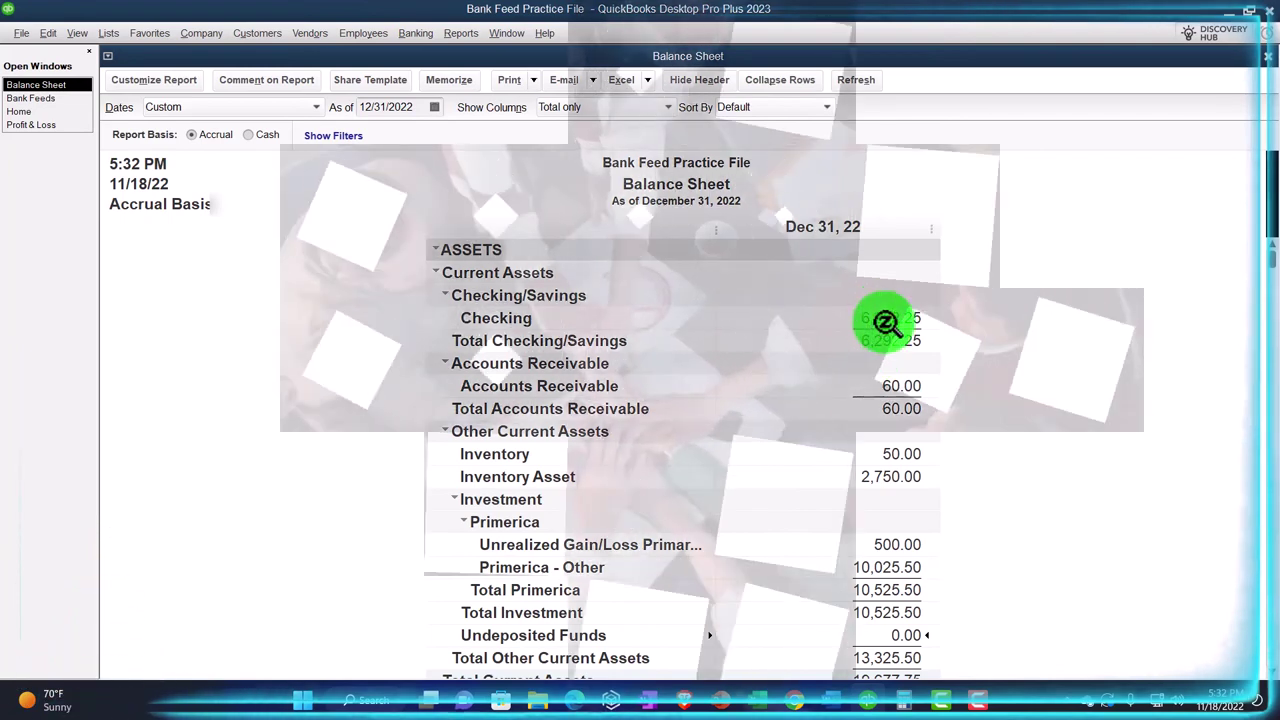
pyautogui.doubleClick(884, 320)
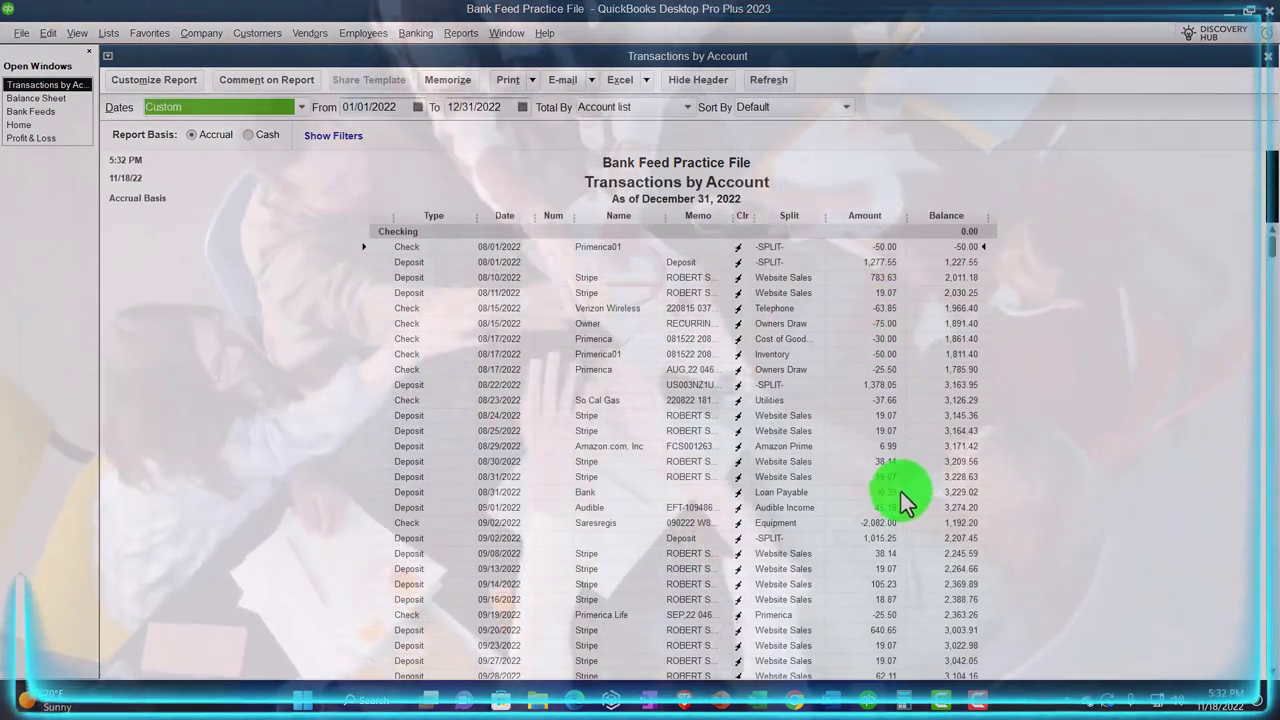
pyautogui.click(740, 541)
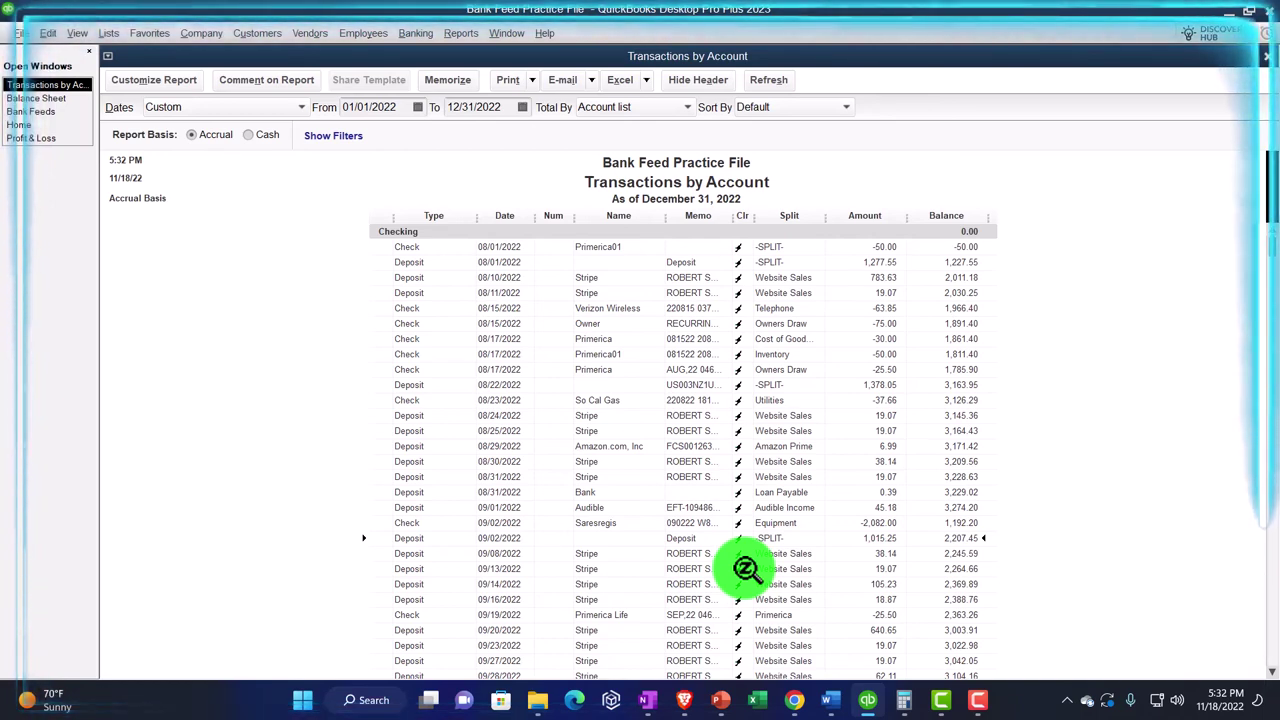
pyautogui.scroll(-4, 744, 569)
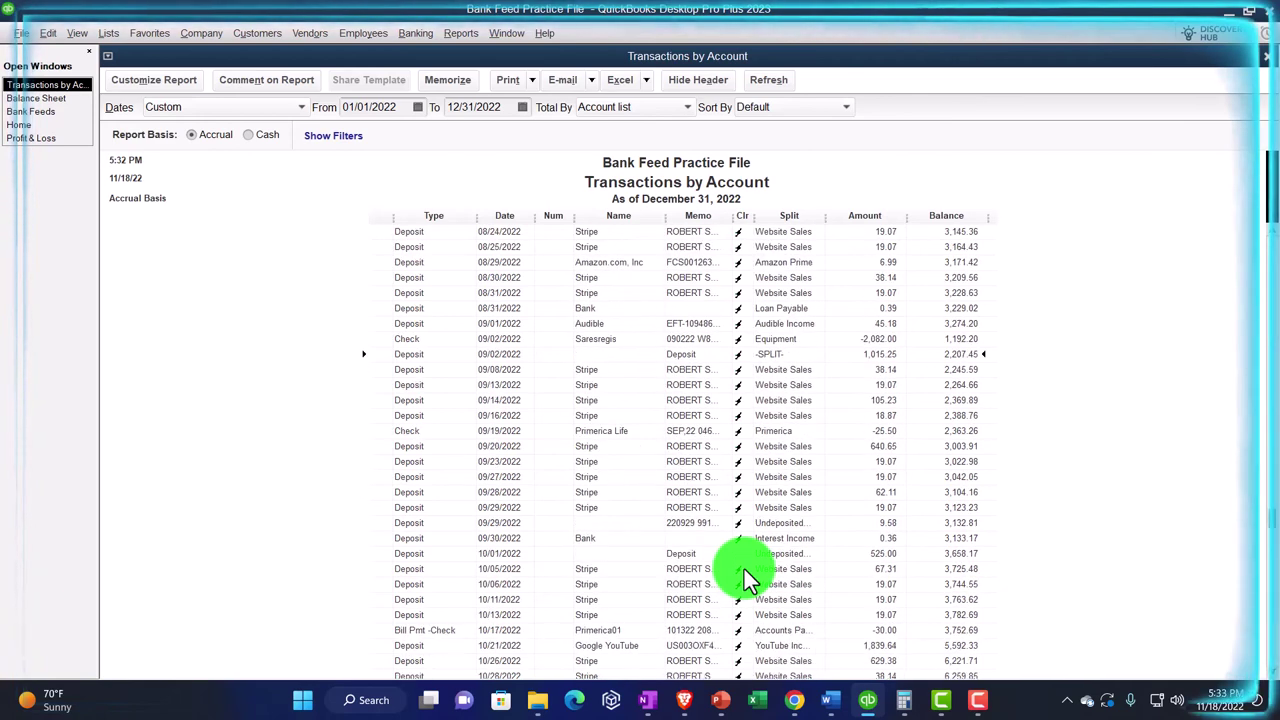
pyautogui.click(1266, 60)
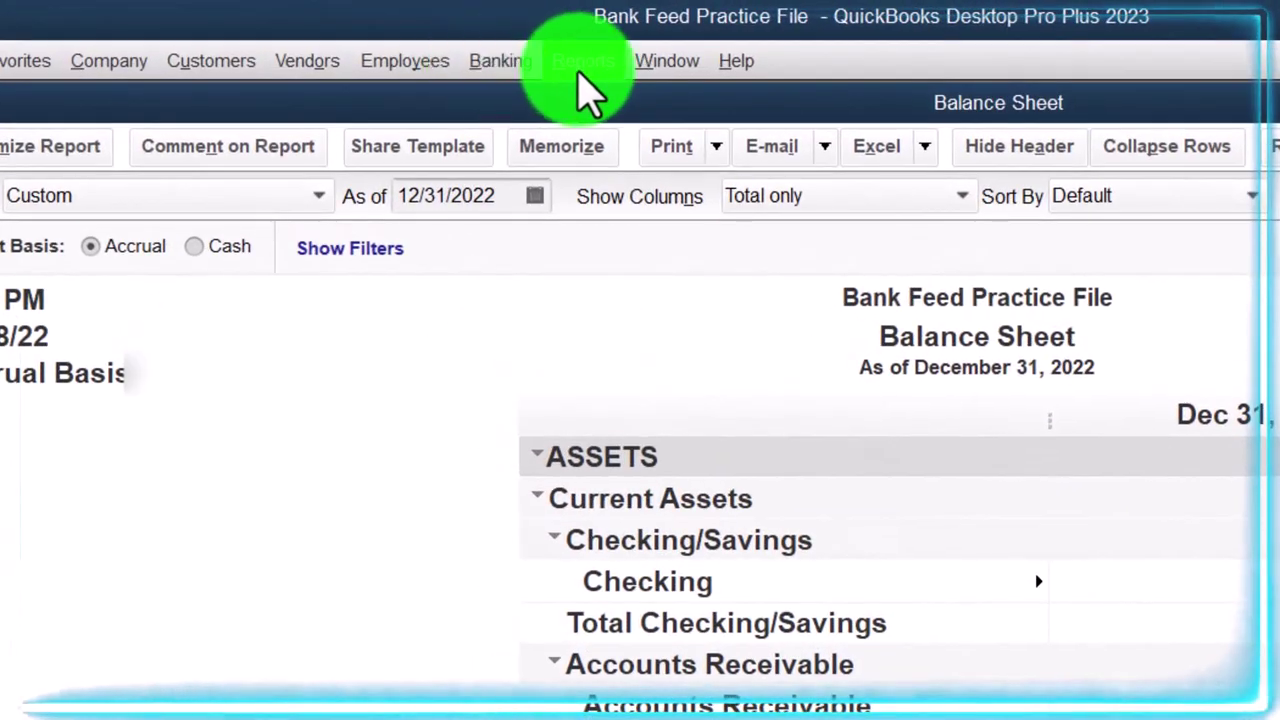
# - Open the Trial Balance report and set its date range from 01/01/2022 to 12/31/2022
pyautogui.click(582, 62)
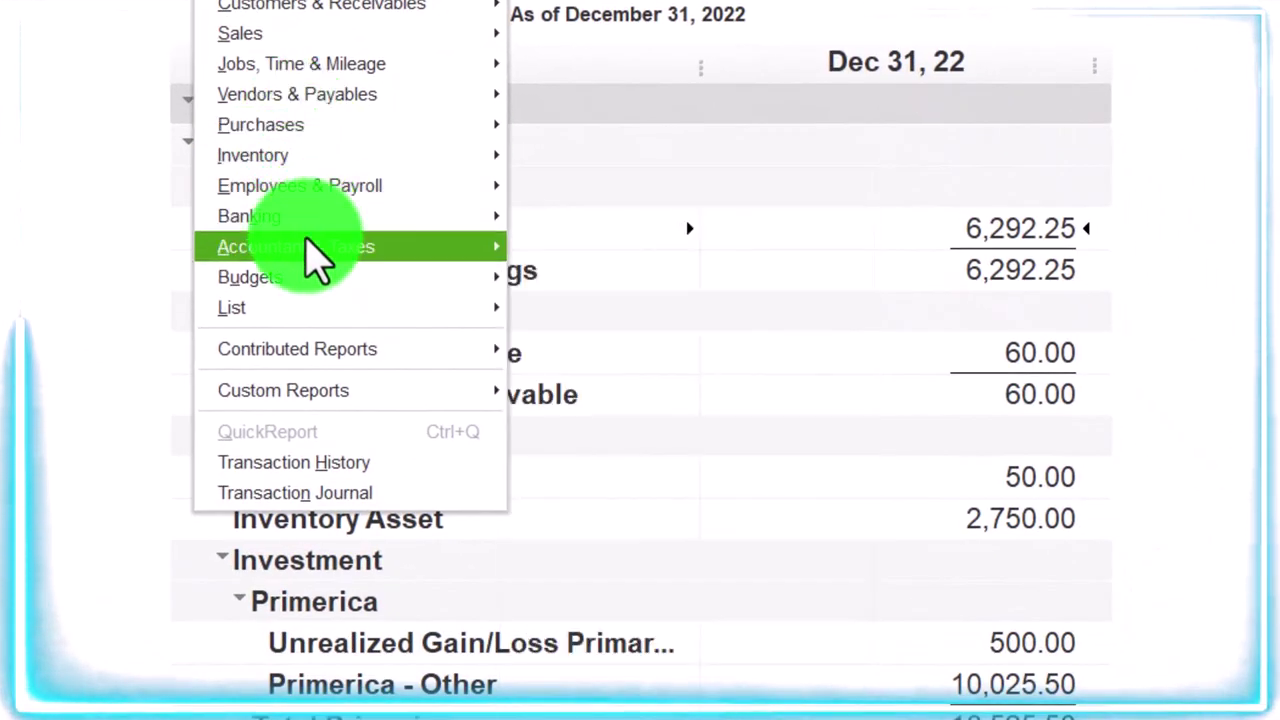
pyautogui.moveTo(472, 247)
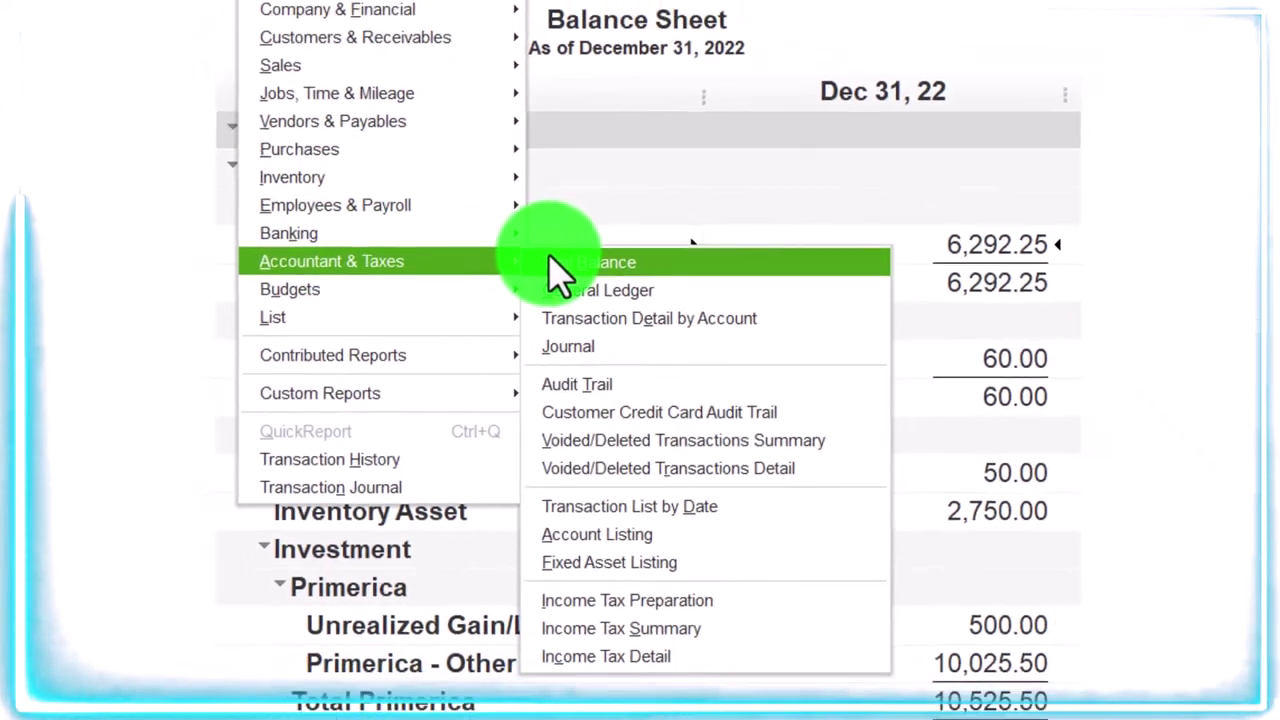
pyautogui.click(549, 258)
pyautogui.press('Tab')
pyautogui.write('01/01/2022')
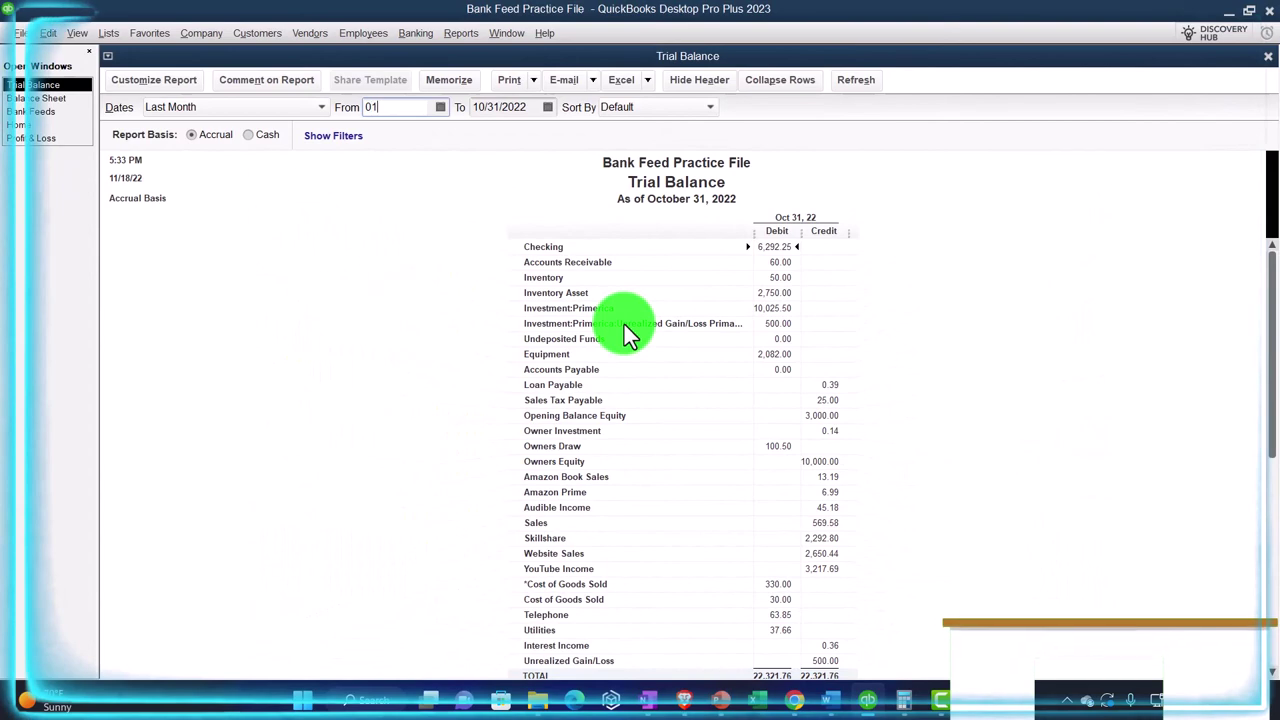
pyautogui.press('Tab')
pyautogui.write('12312022')
pyautogui.press('Tab')
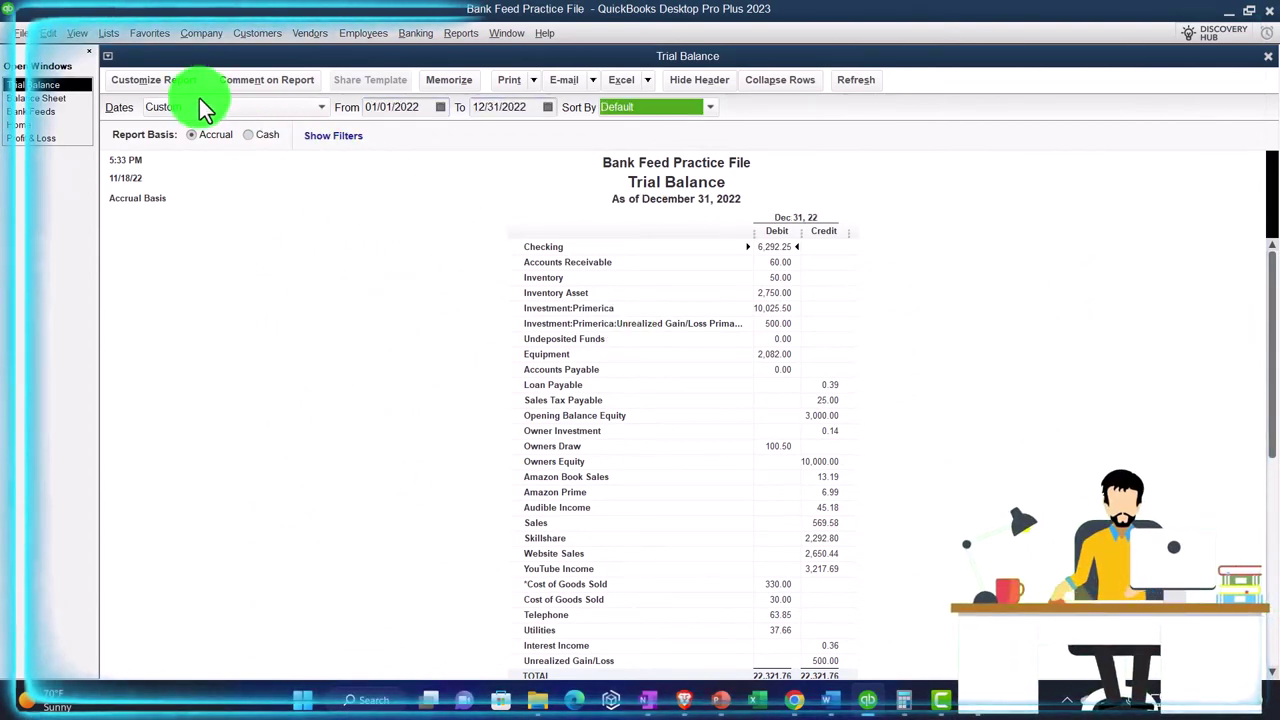
# - Enlarge the font of the Trial Balance's column labels and apply the change to the rest of the report
pyautogui.click(170, 82)
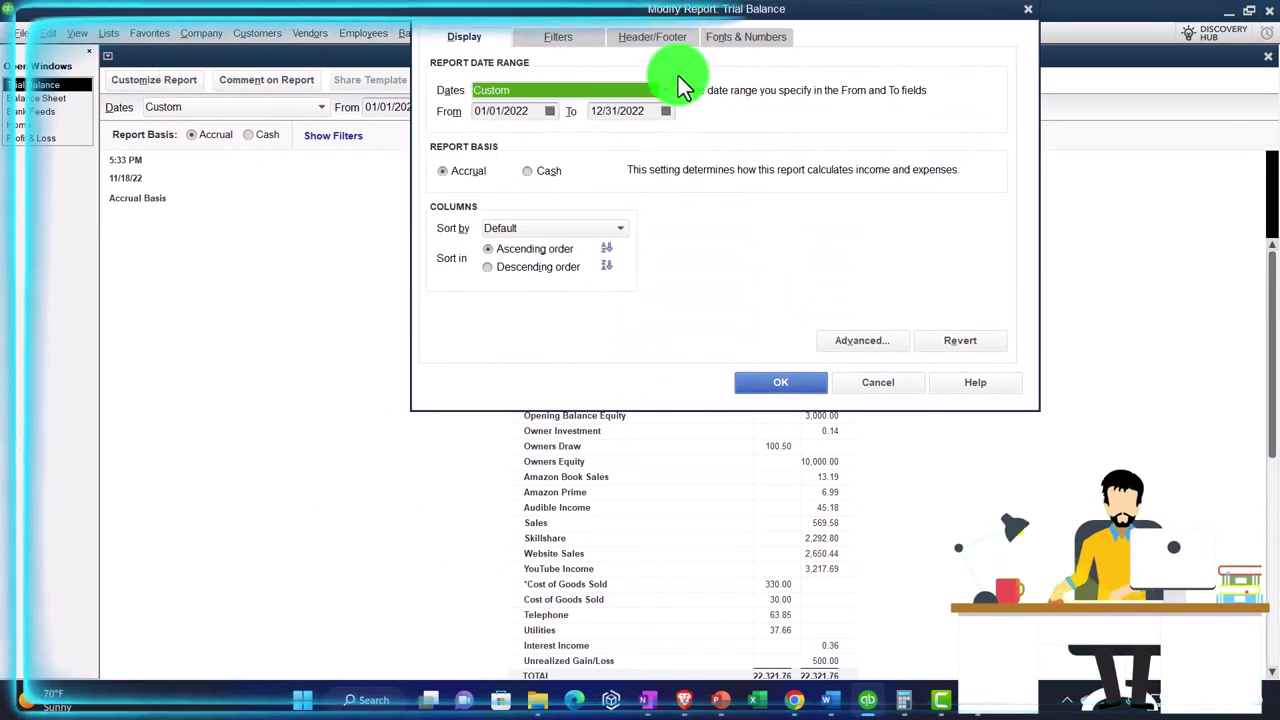
pyautogui.click(740, 37)
pyautogui.click(700, 245)
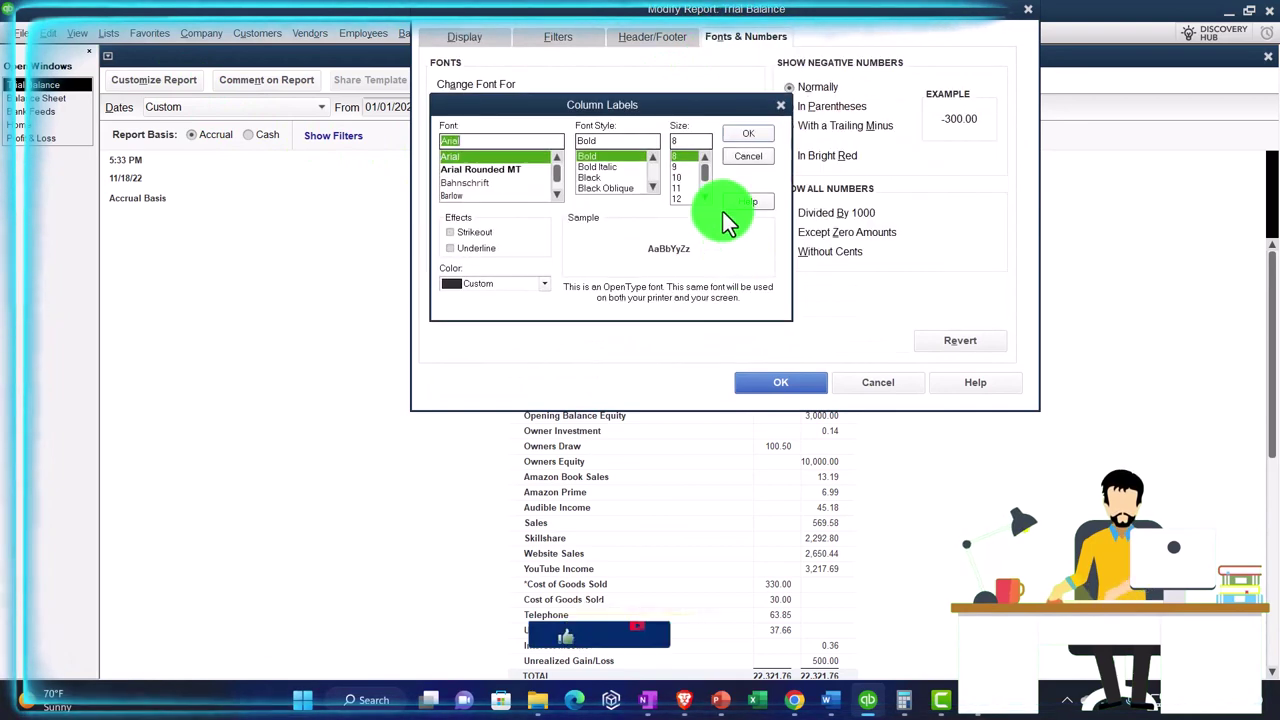
pyautogui.click(740, 135)
pyautogui.click(583, 222)
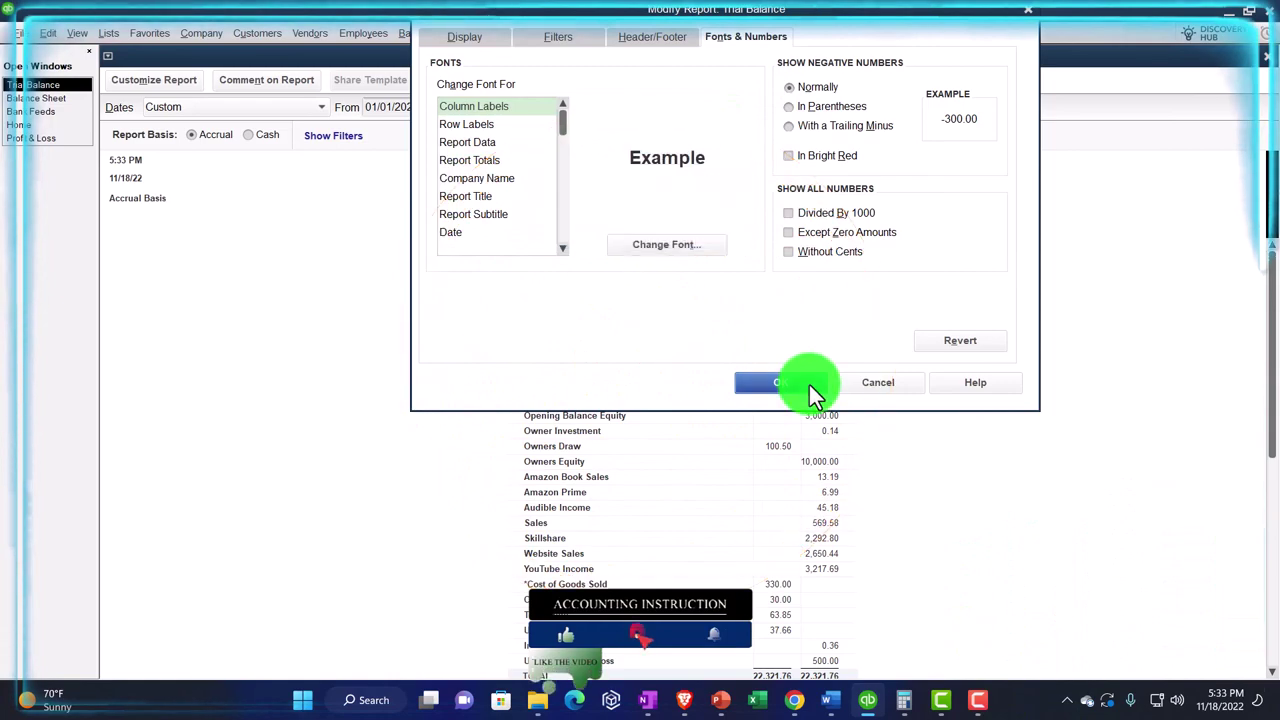
pyautogui.click(809, 384)
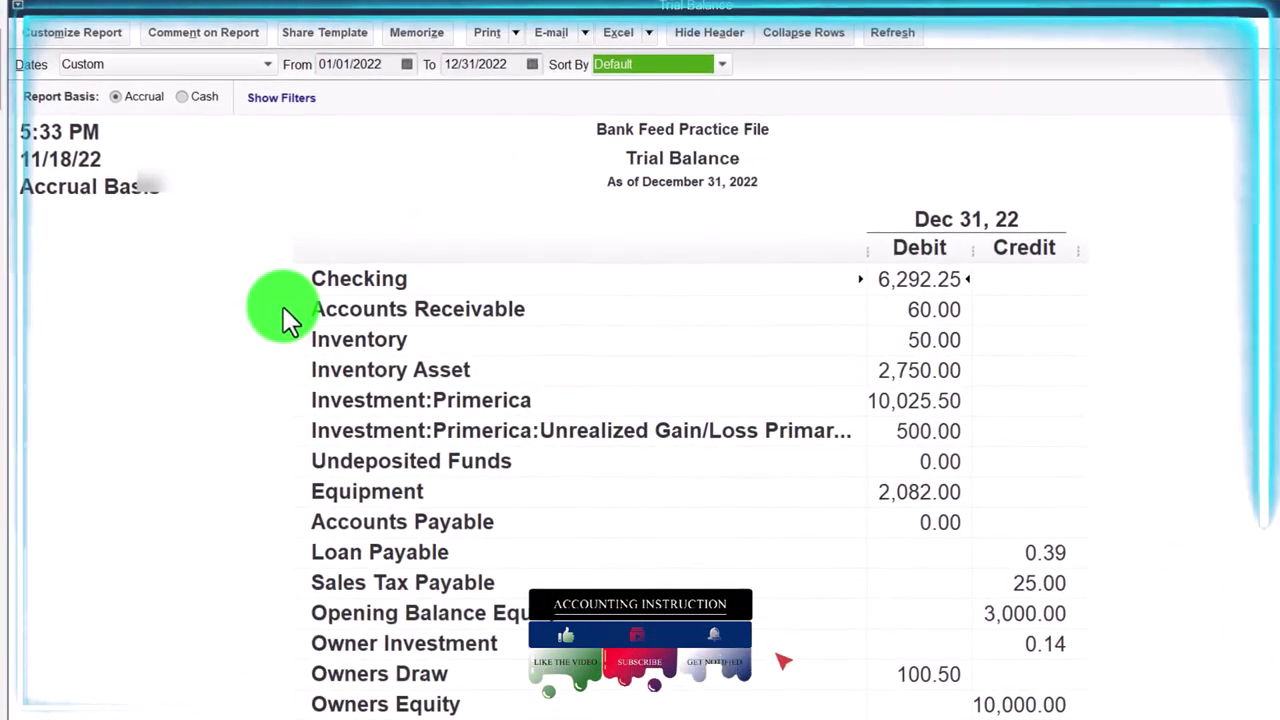
# - Review the Trial Balance accounts from Checking down to the totals, including the Undeposited Funds and Skillshare balances
pyautogui.scroll(-1, 285, 318)
pyautogui.scroll(-1, 294, 414)
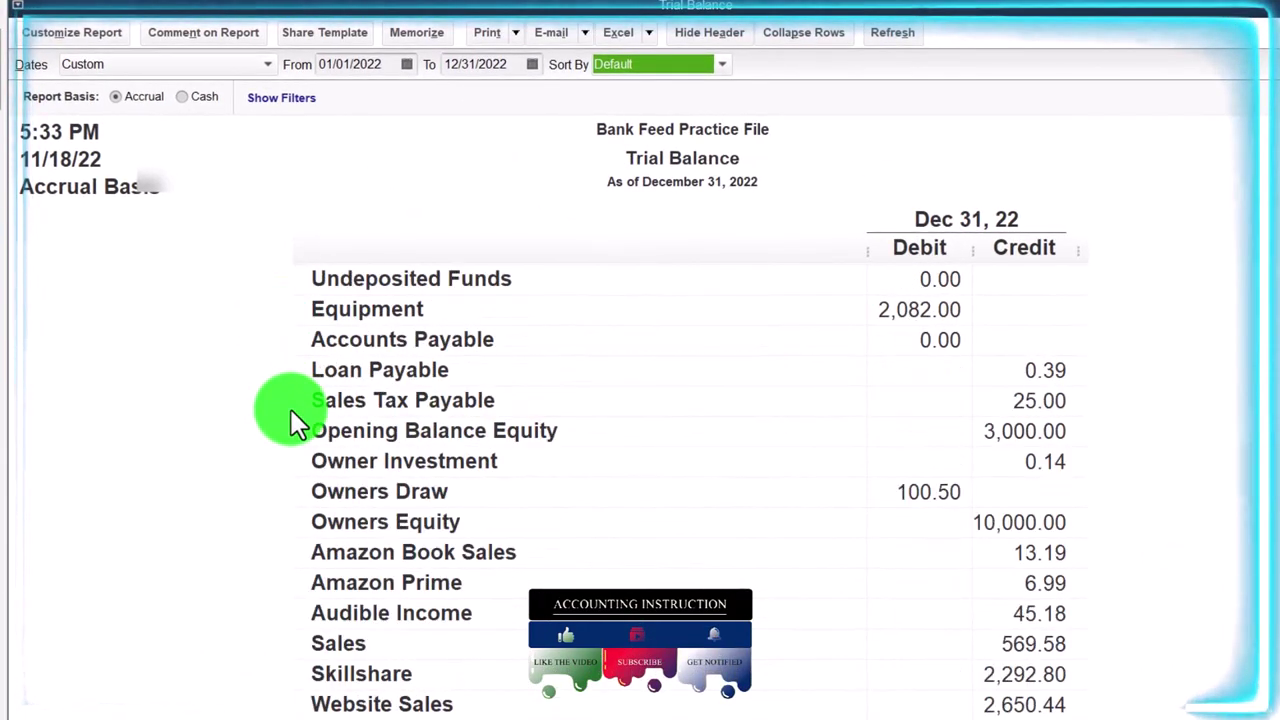
pyautogui.scroll(-1, 297, 423)
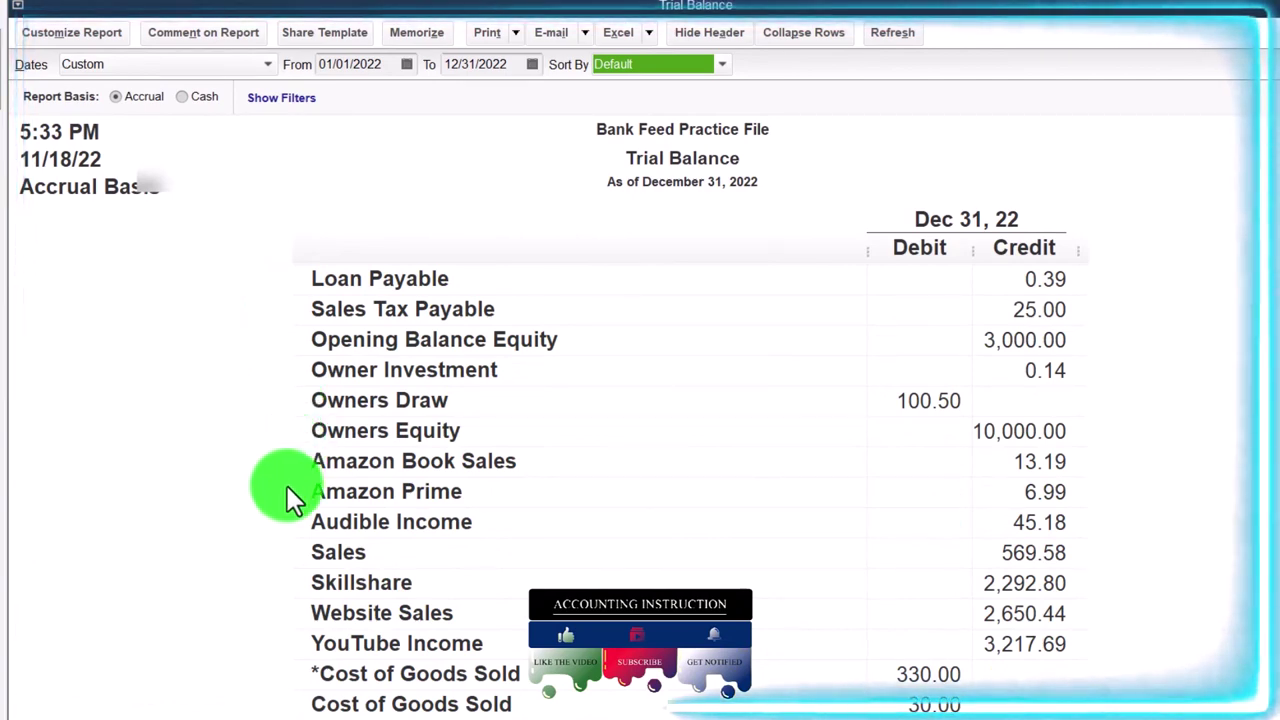
pyautogui.scroll(-2, 287, 486)
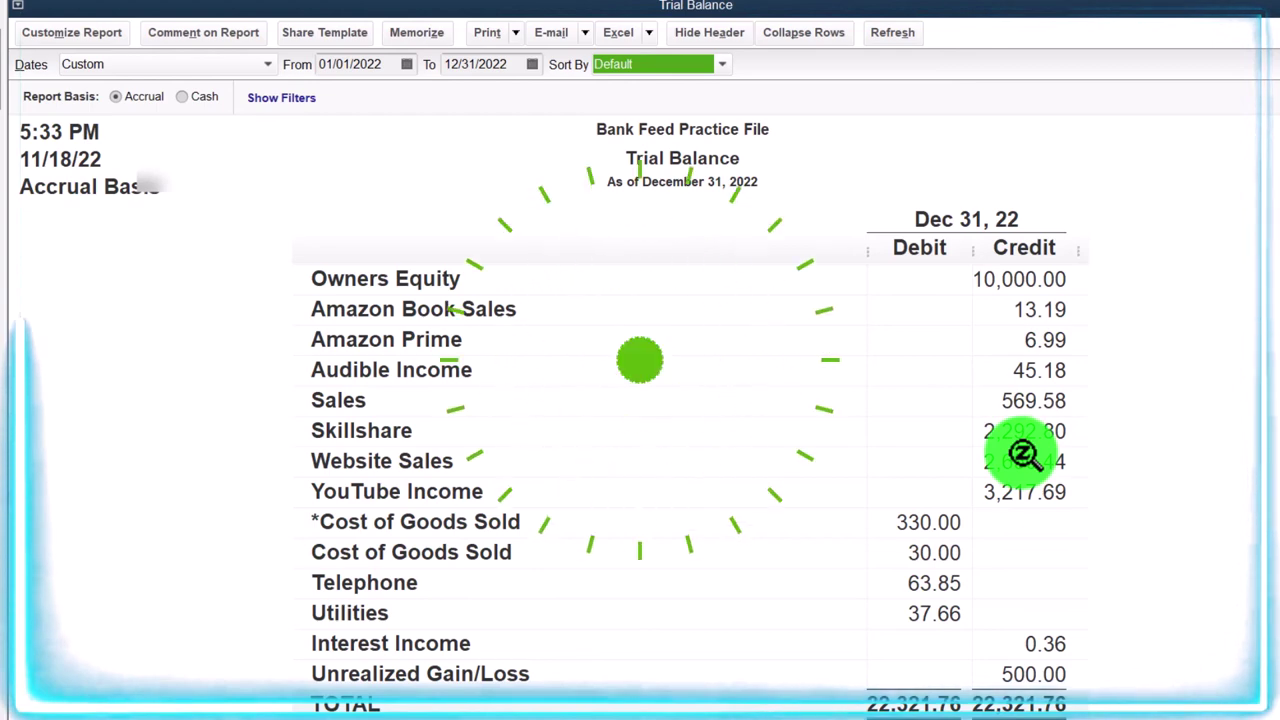
pyautogui.scroll(4, 1024, 455)
pyautogui.scroll(1, 1024, 455)
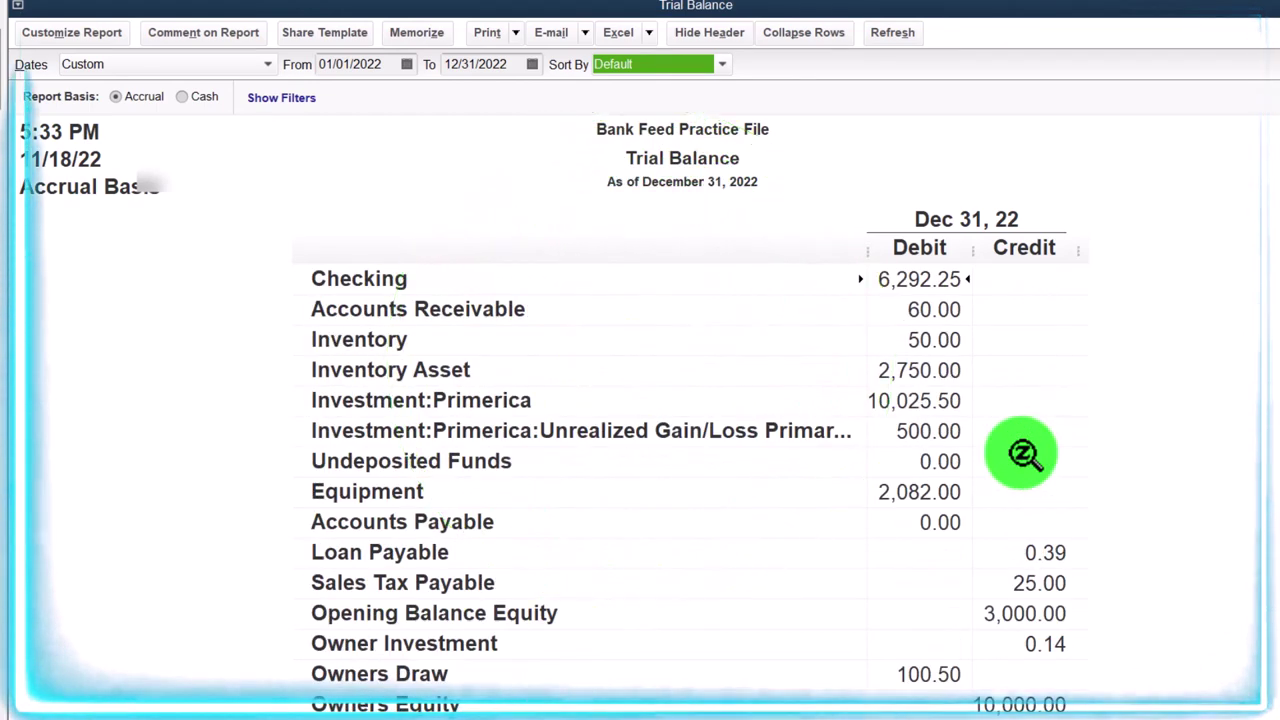